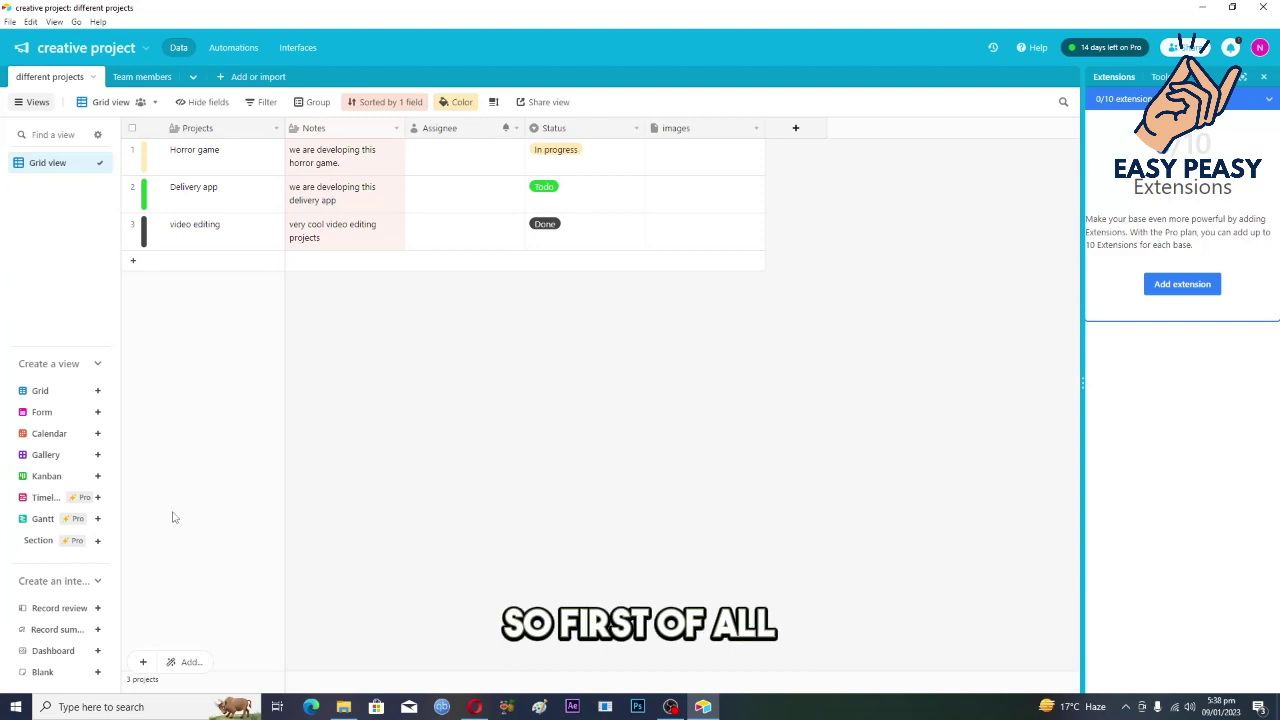
- From the different projects table, create a Collaborative form view named 'user information'
click(141, 78)
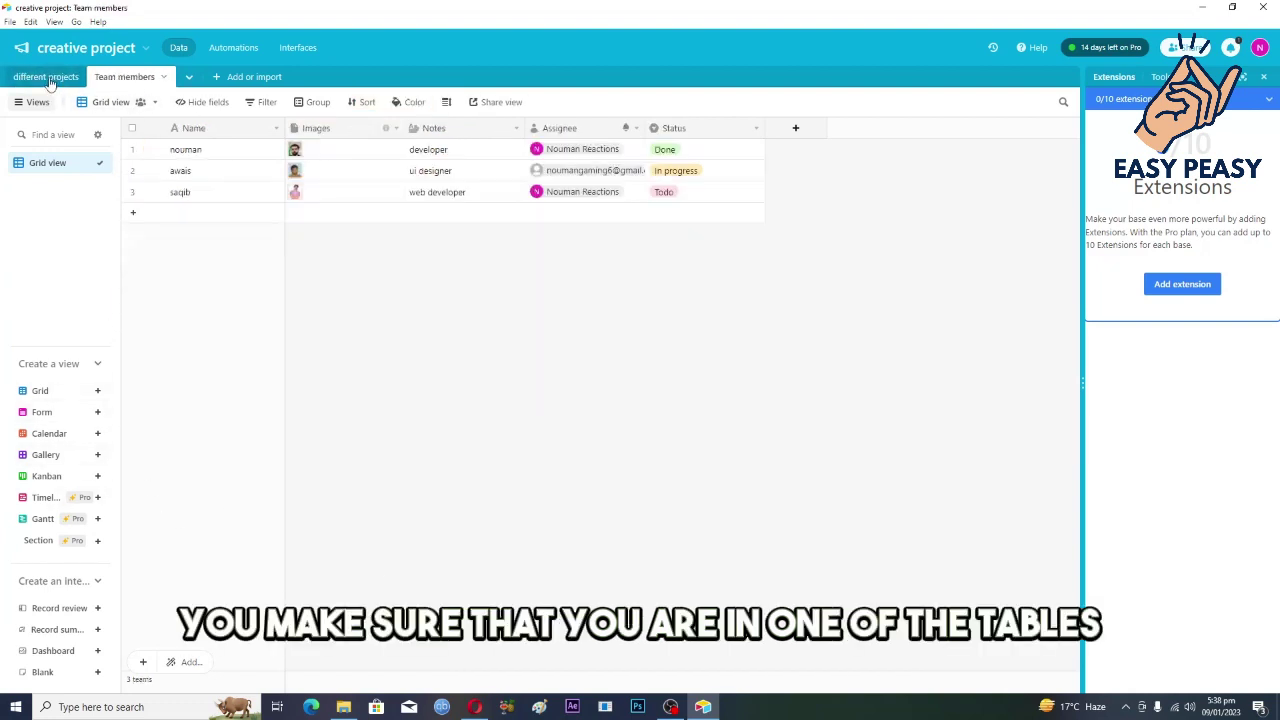
click(48, 78)
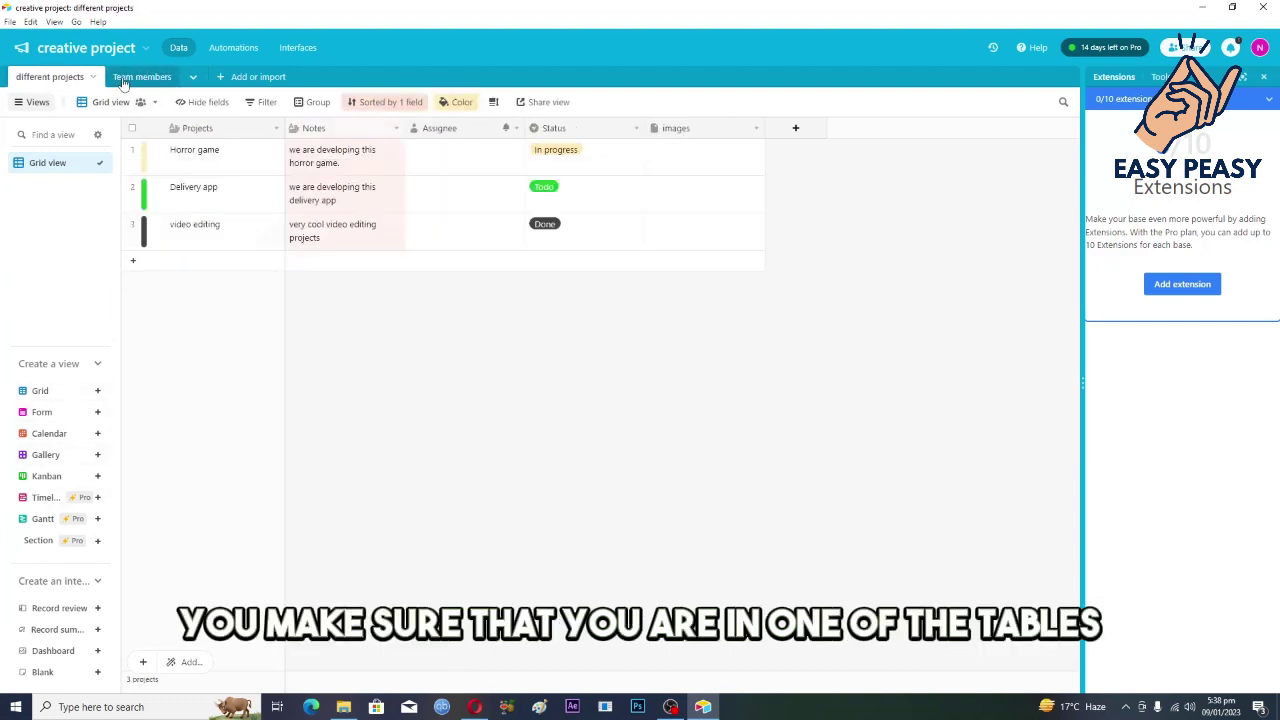
click(42, 413)
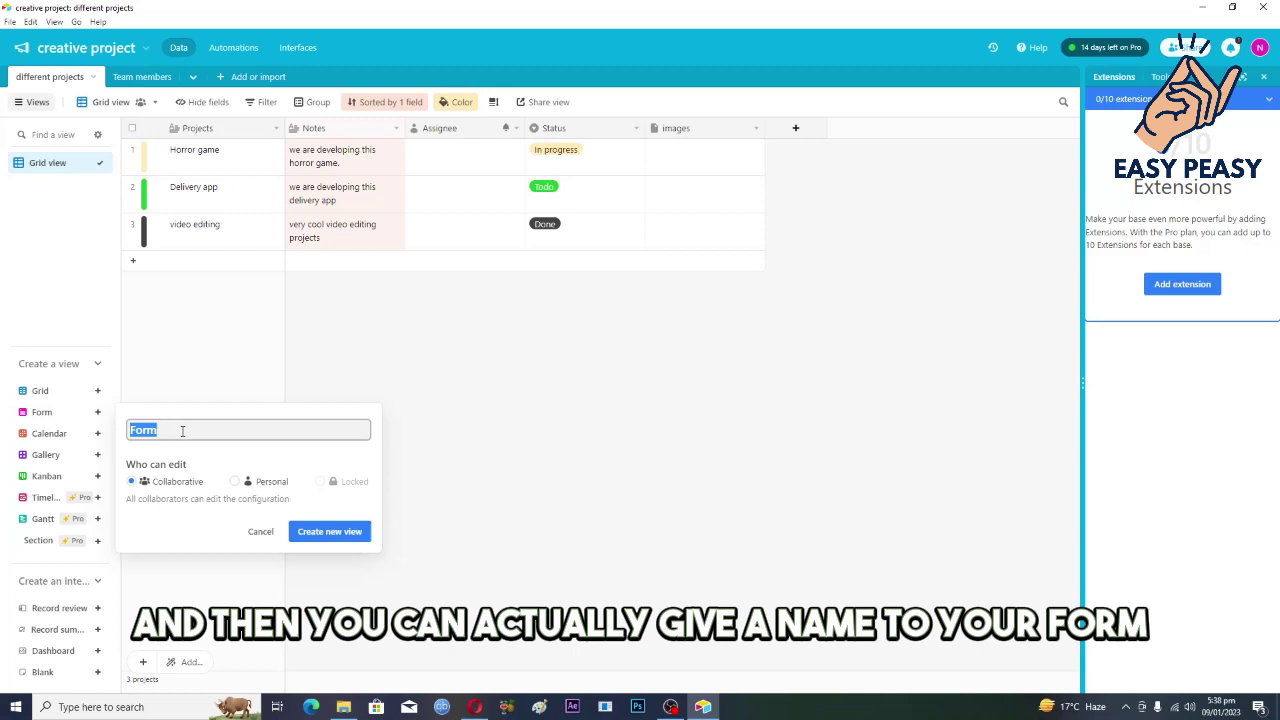
key(BackSpace)
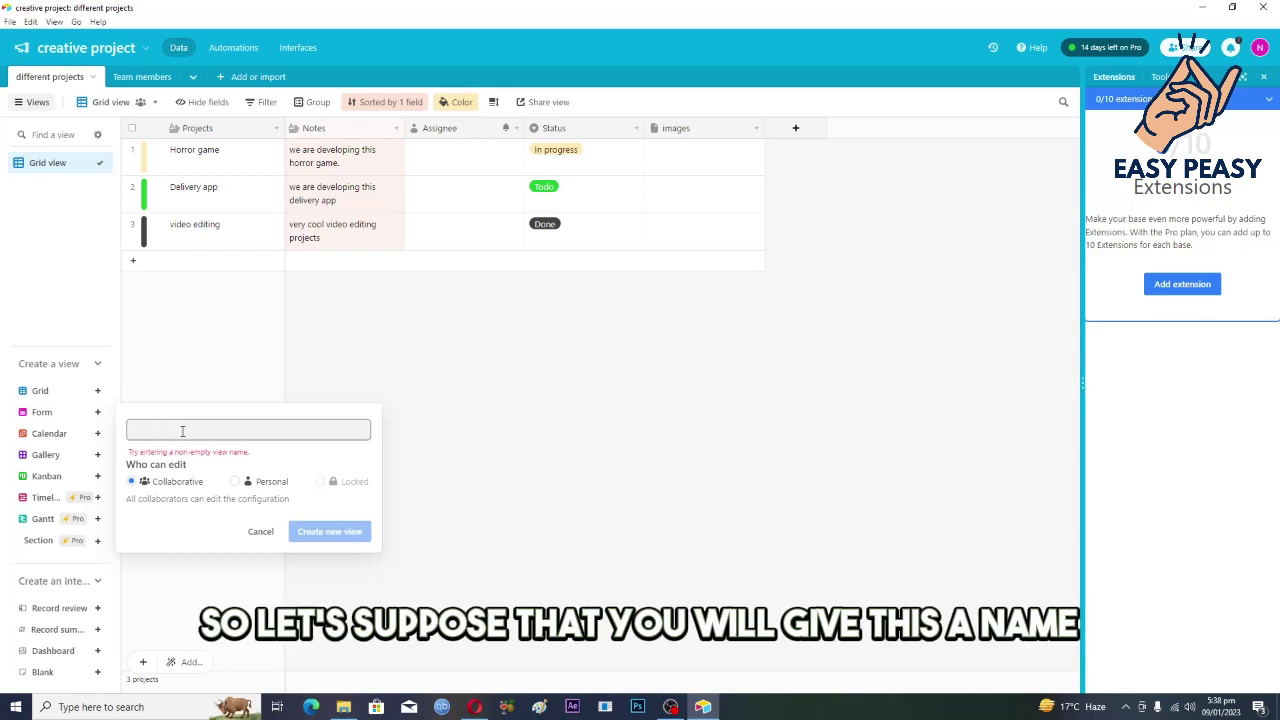
text(user)
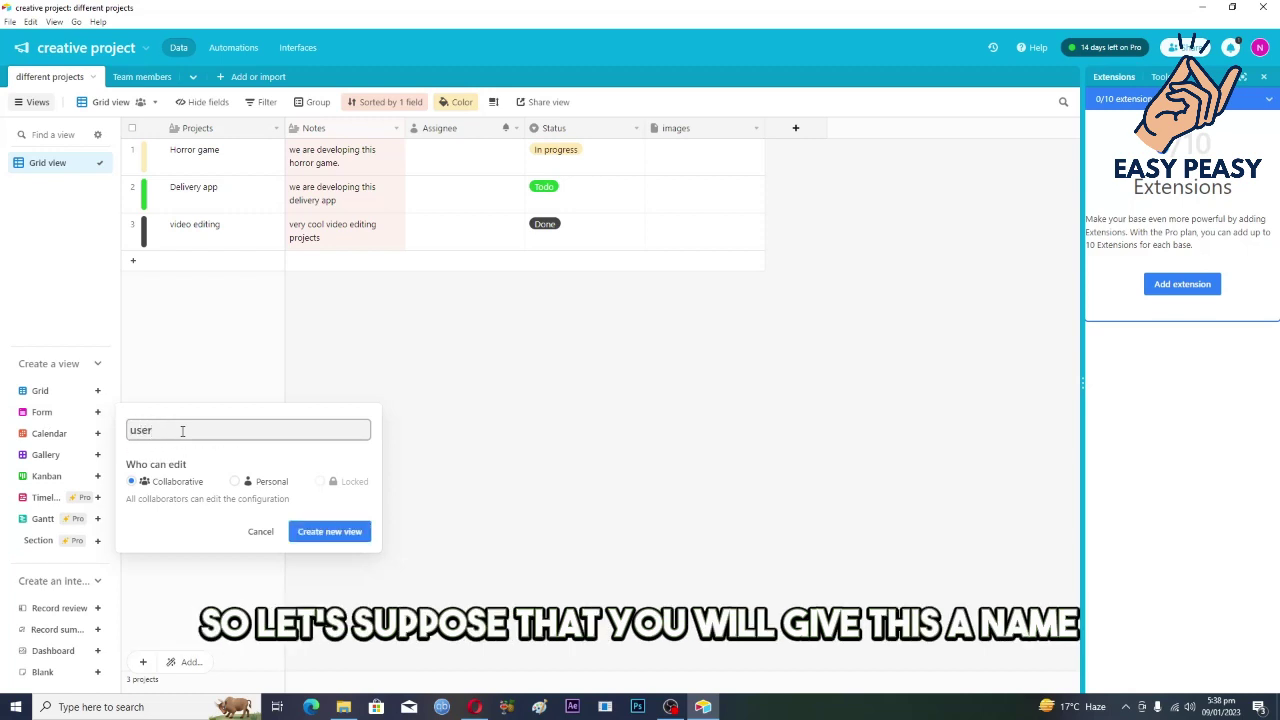
text( informat)
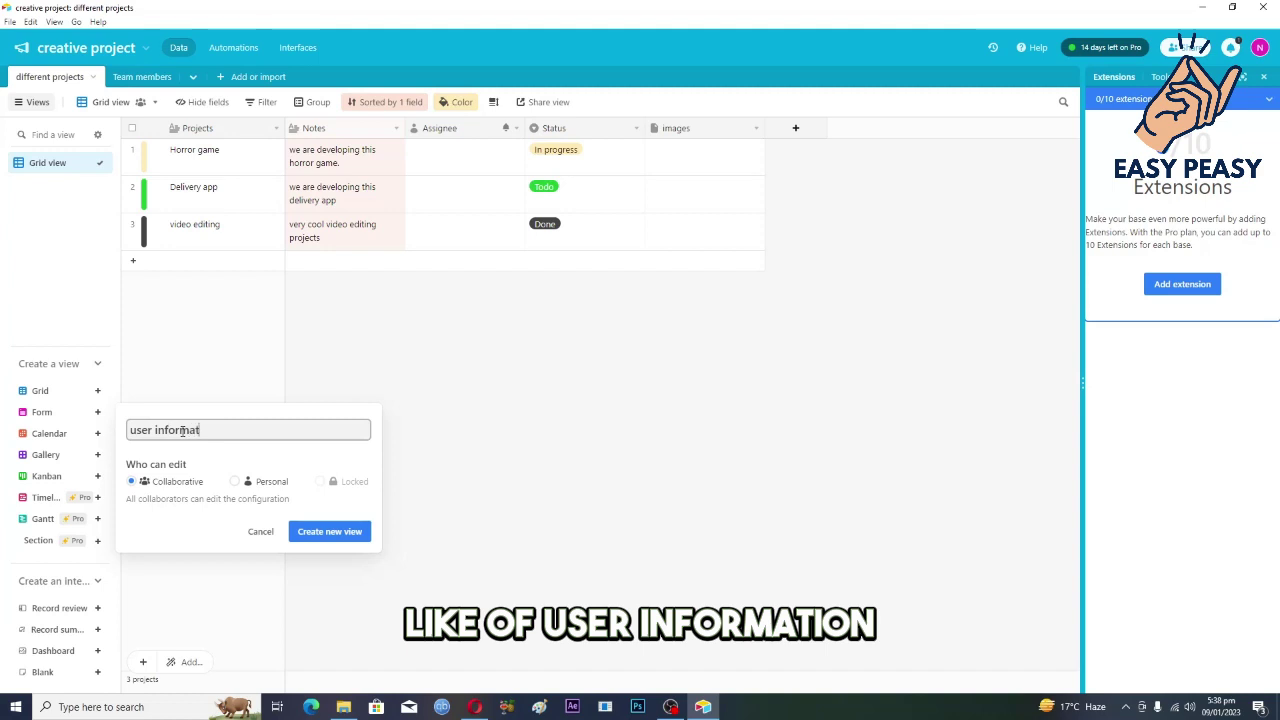
text(ion)
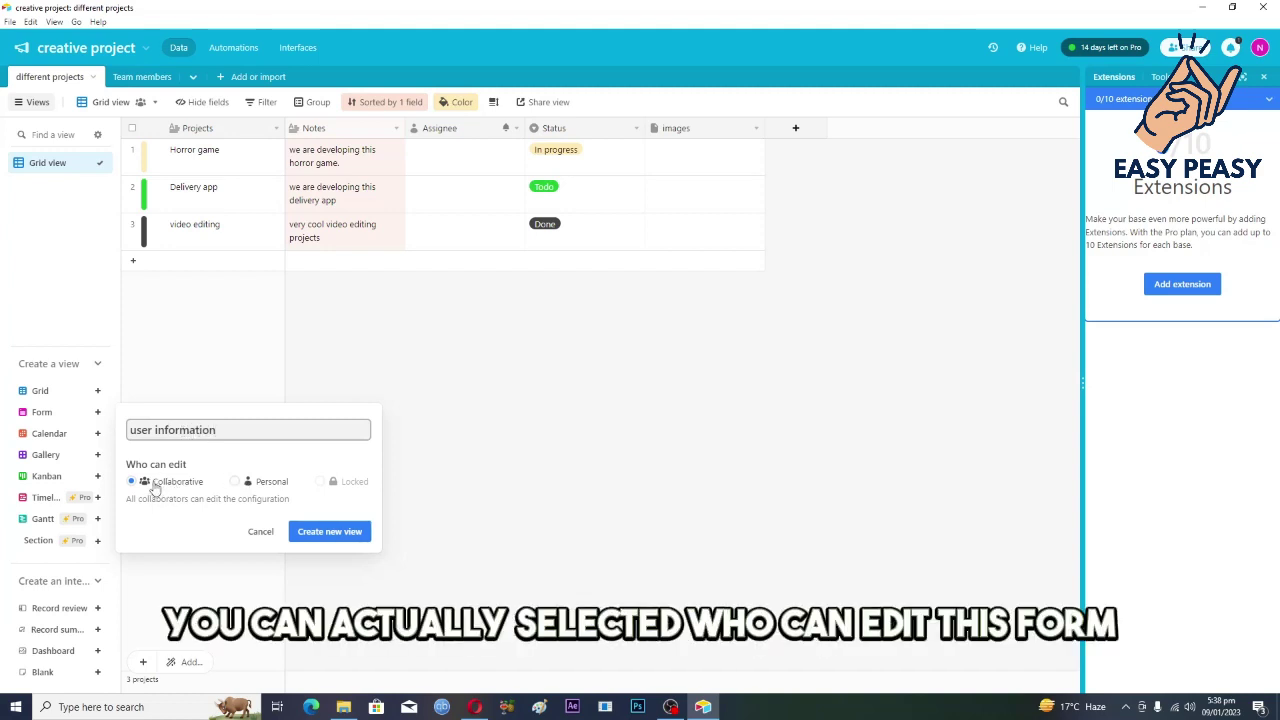
click(261, 483)
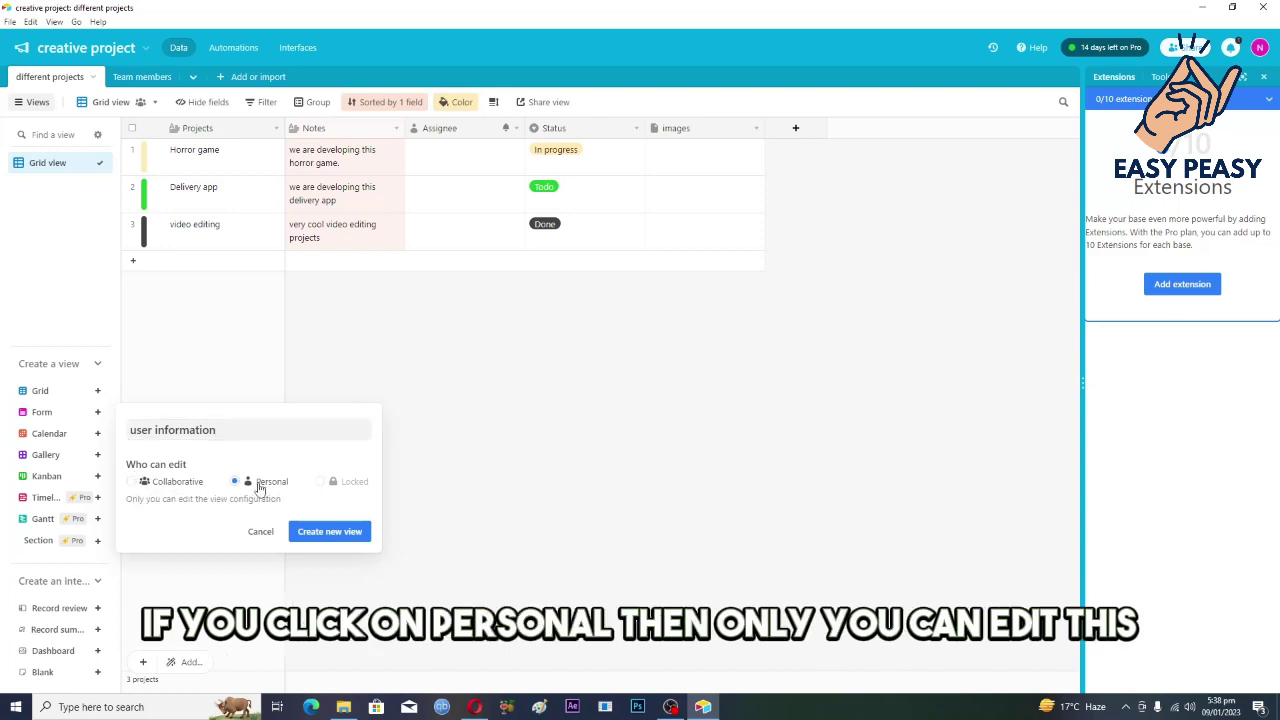
click(164, 484)
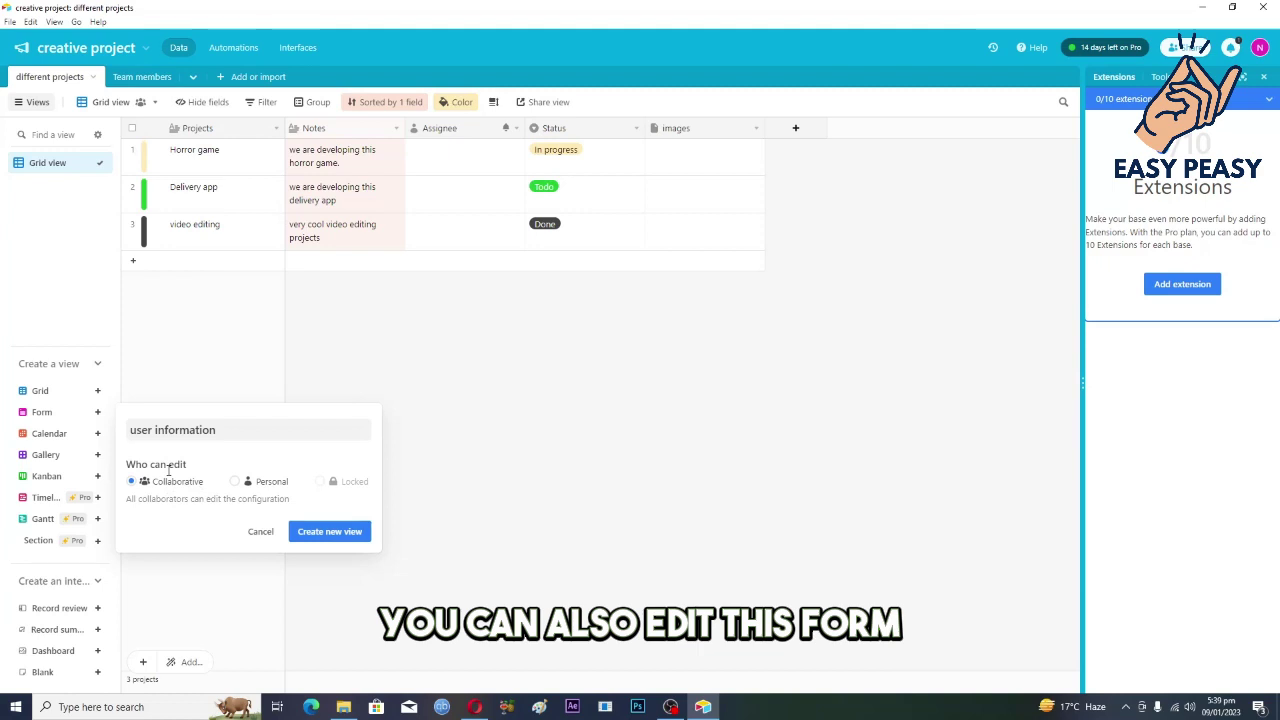
click(329, 540)
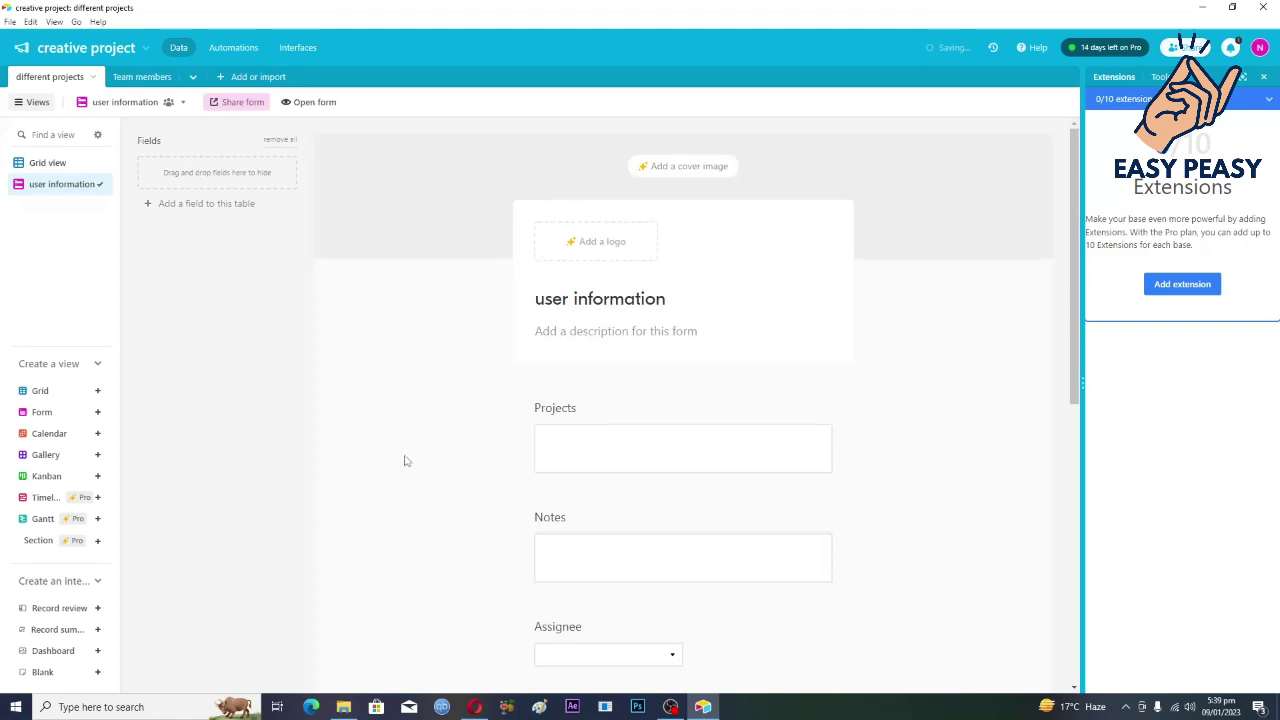
scroll(405, 460, down, 2)
scroll(405, 460, up, 2)
scroll(405, 460, down, 2)
scroll(405, 460, up, 1)
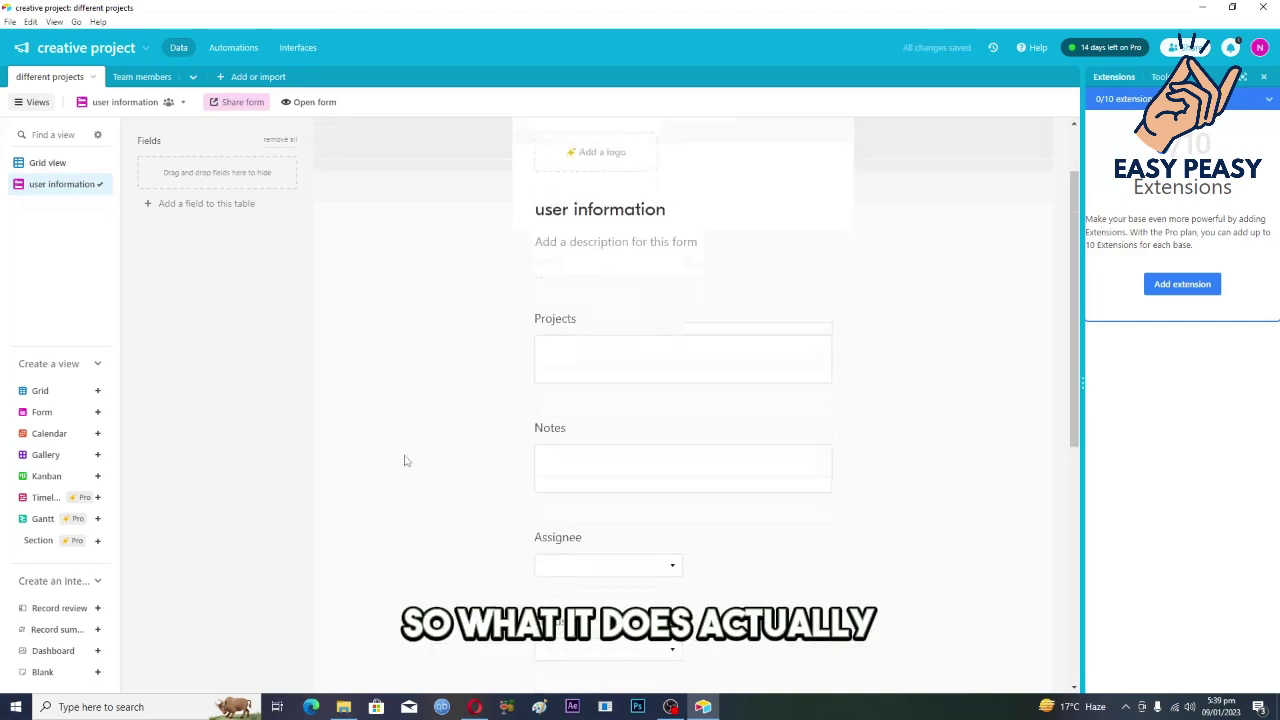
scroll(405, 460, up, 1)
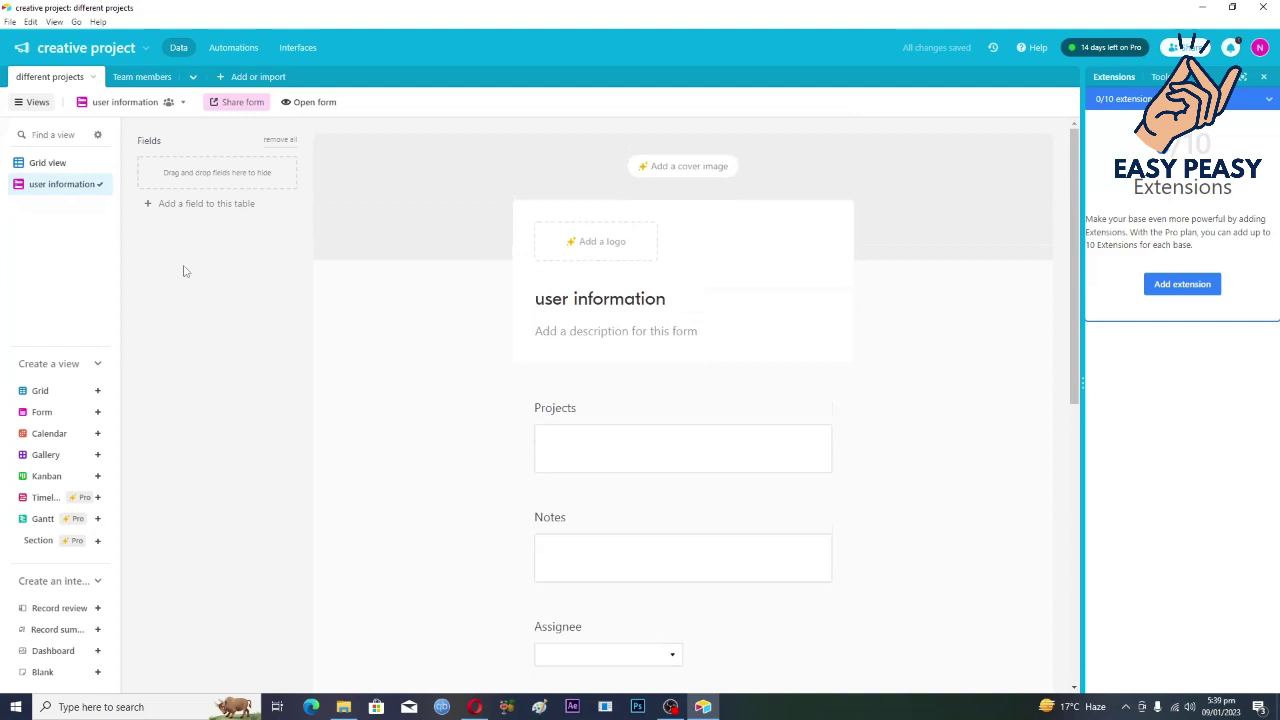
click(44, 167)
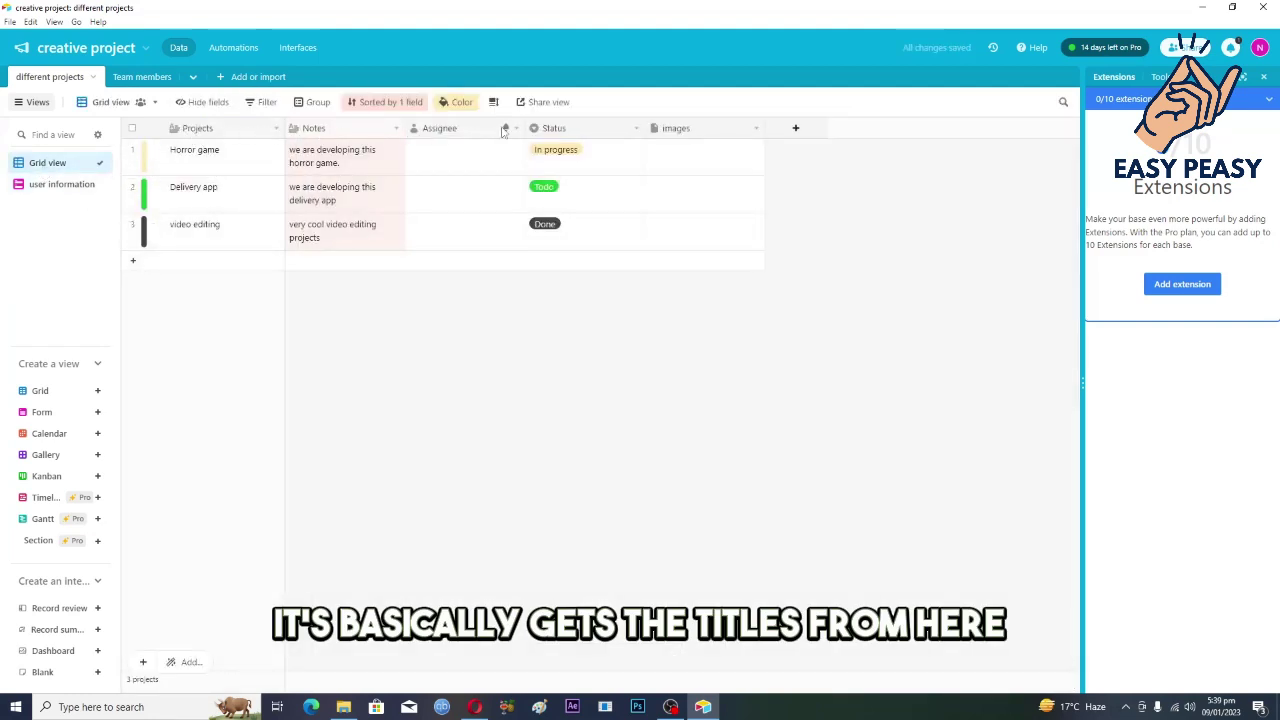
click(69, 184)
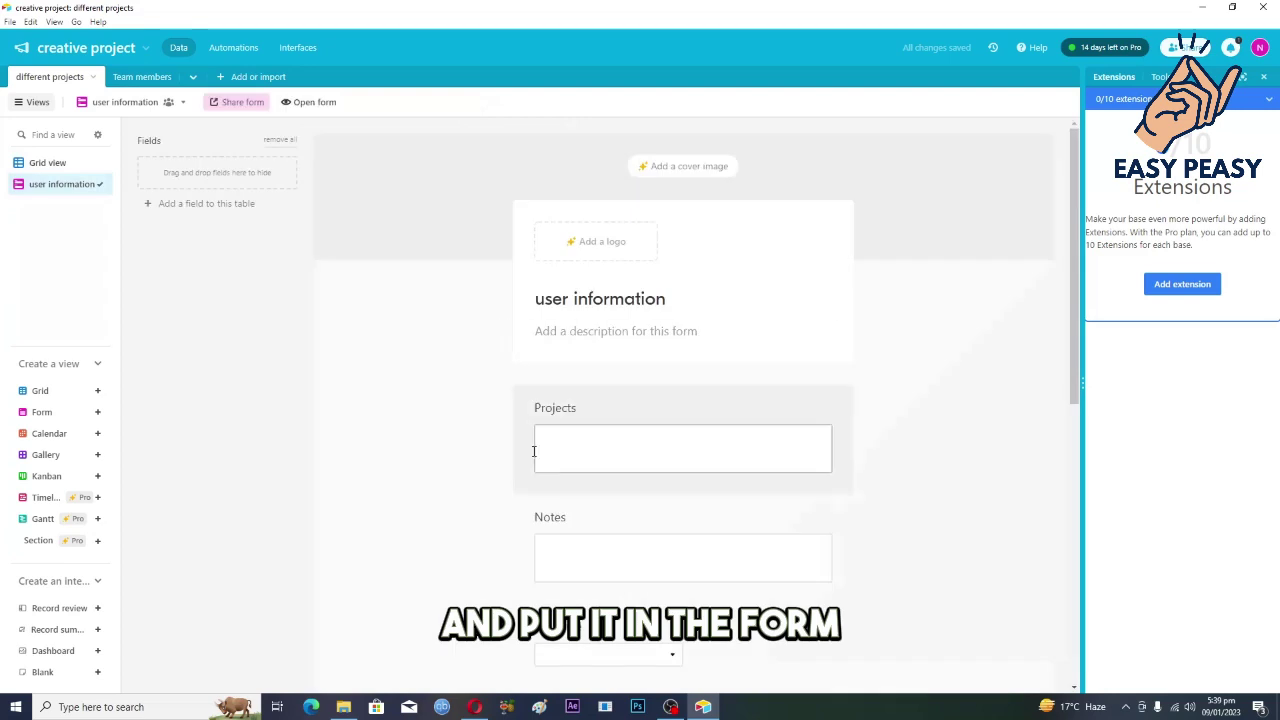
scroll(471, 491, down, 2)
scroll(471, 491, up, 2)
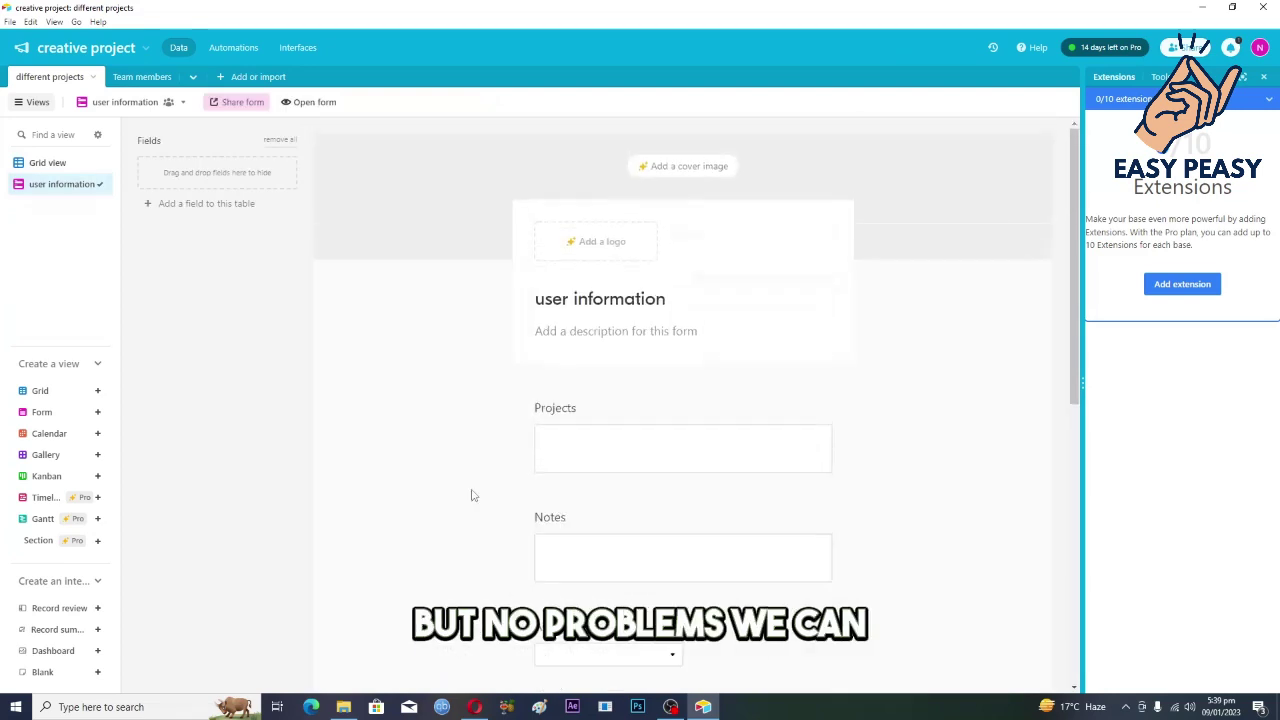
- Hide the Projects, Notes, Assignee, Status and images fields from the user information form
click(555, 410)
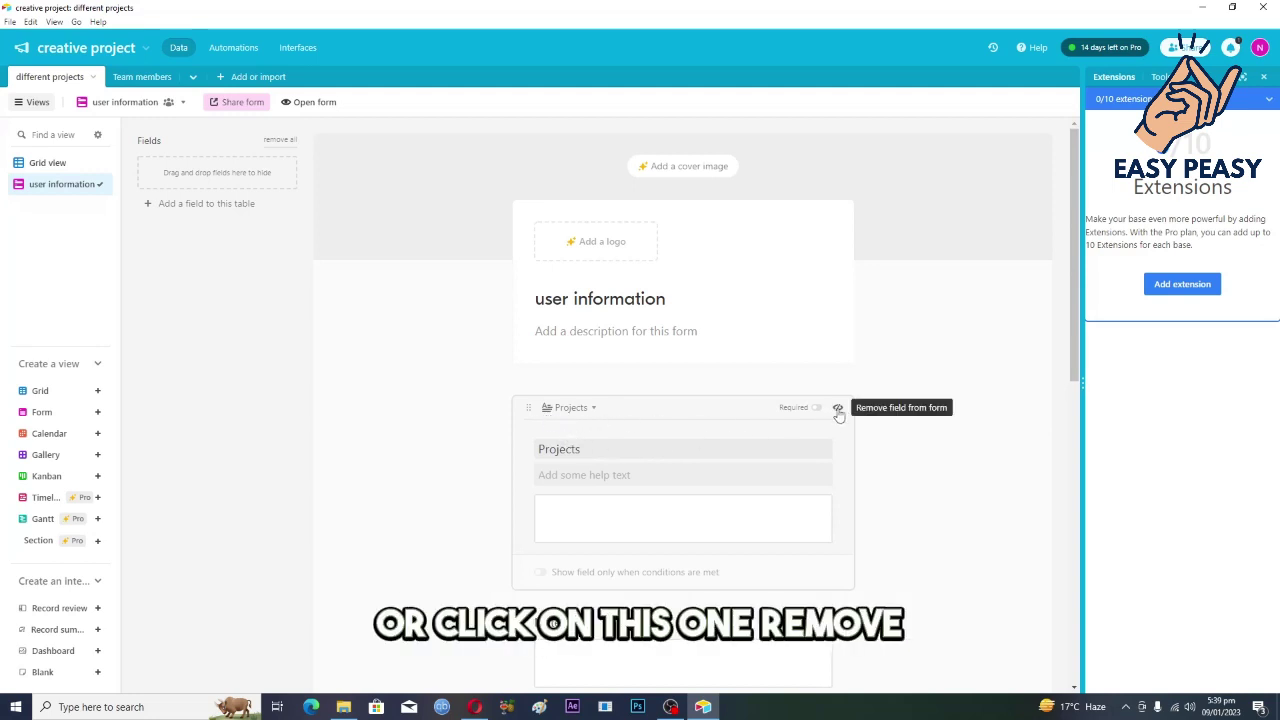
click(835, 411)
click(548, 414)
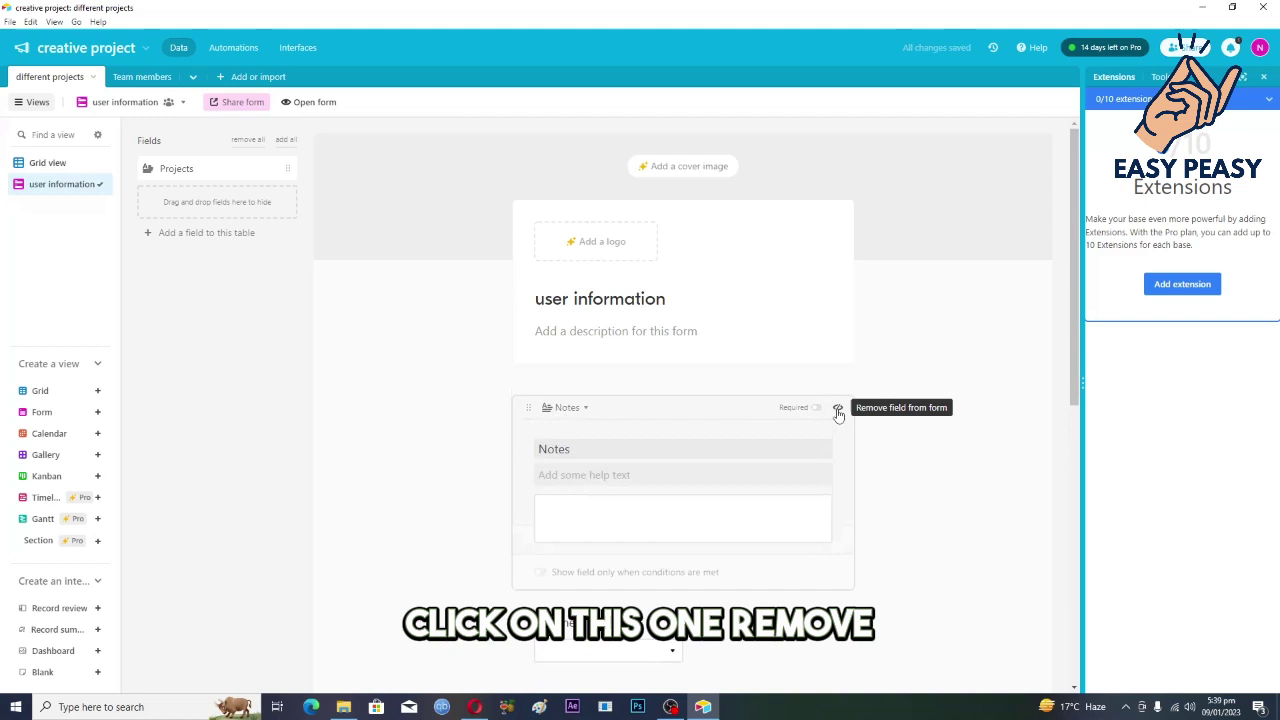
click(837, 408)
scroll(567, 292, down, 2)
click(567, 292)
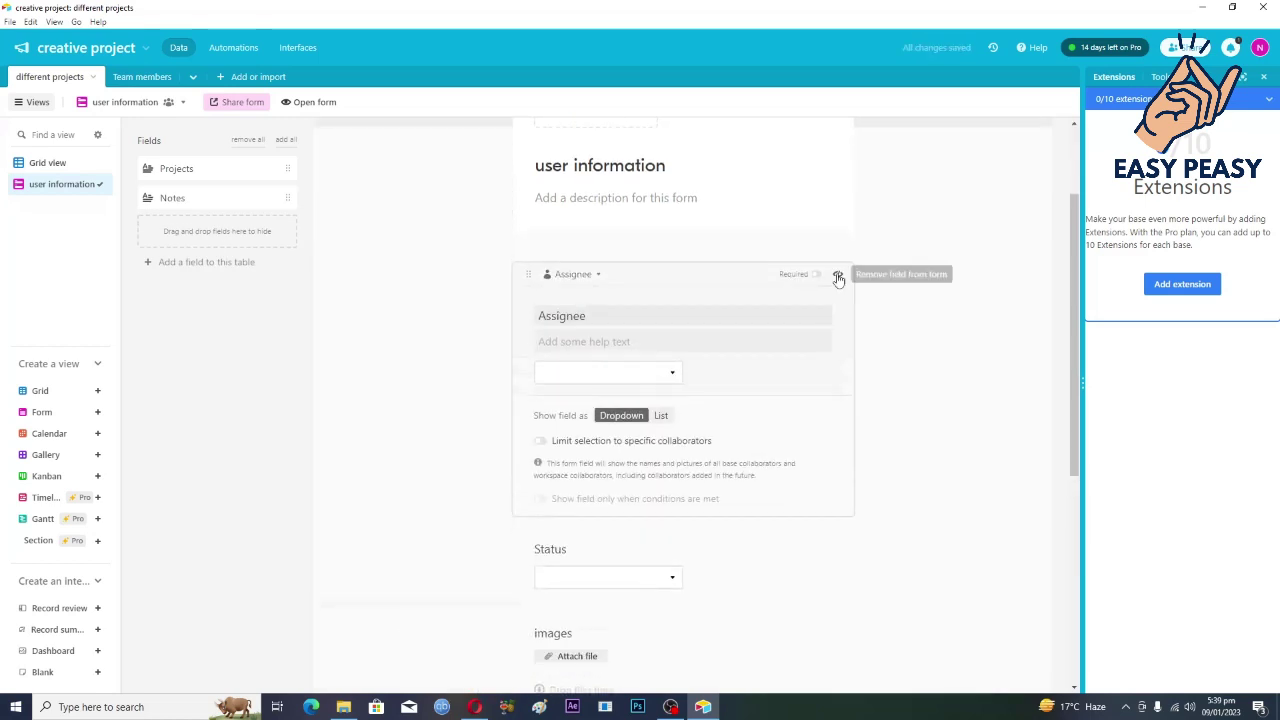
click(837, 279)
click(558, 278)
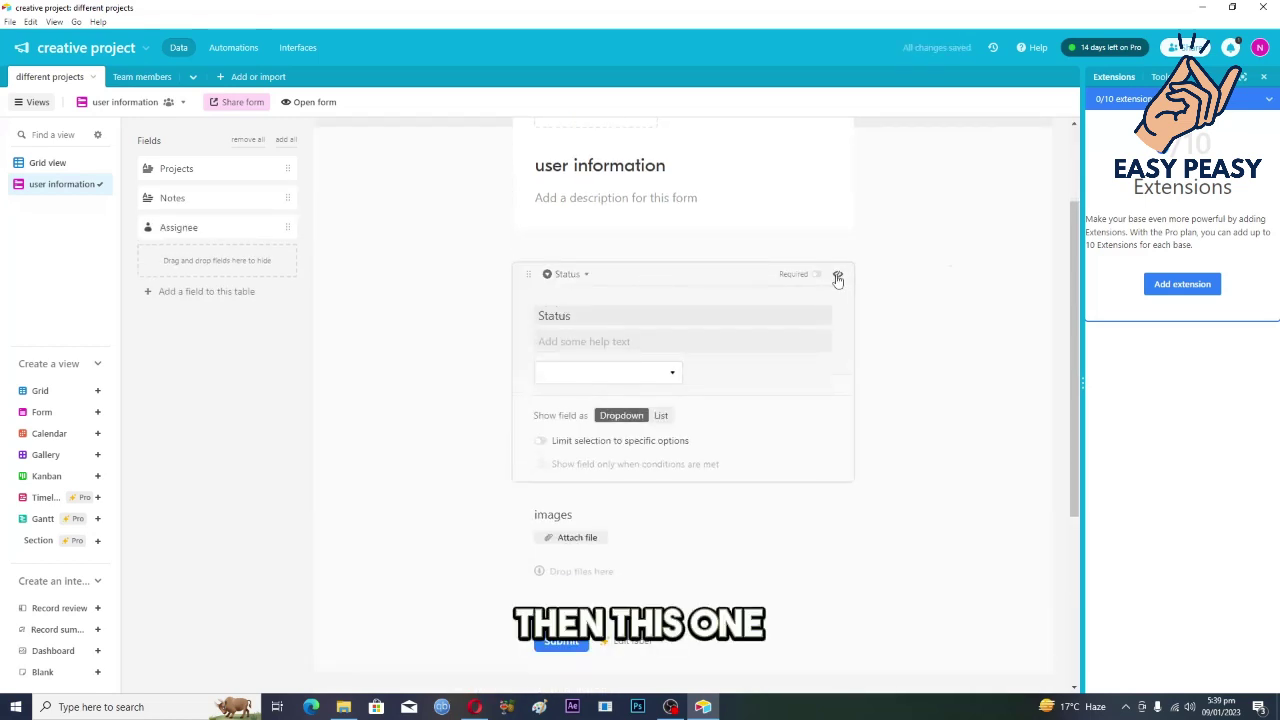
click(837, 279)
click(563, 284)
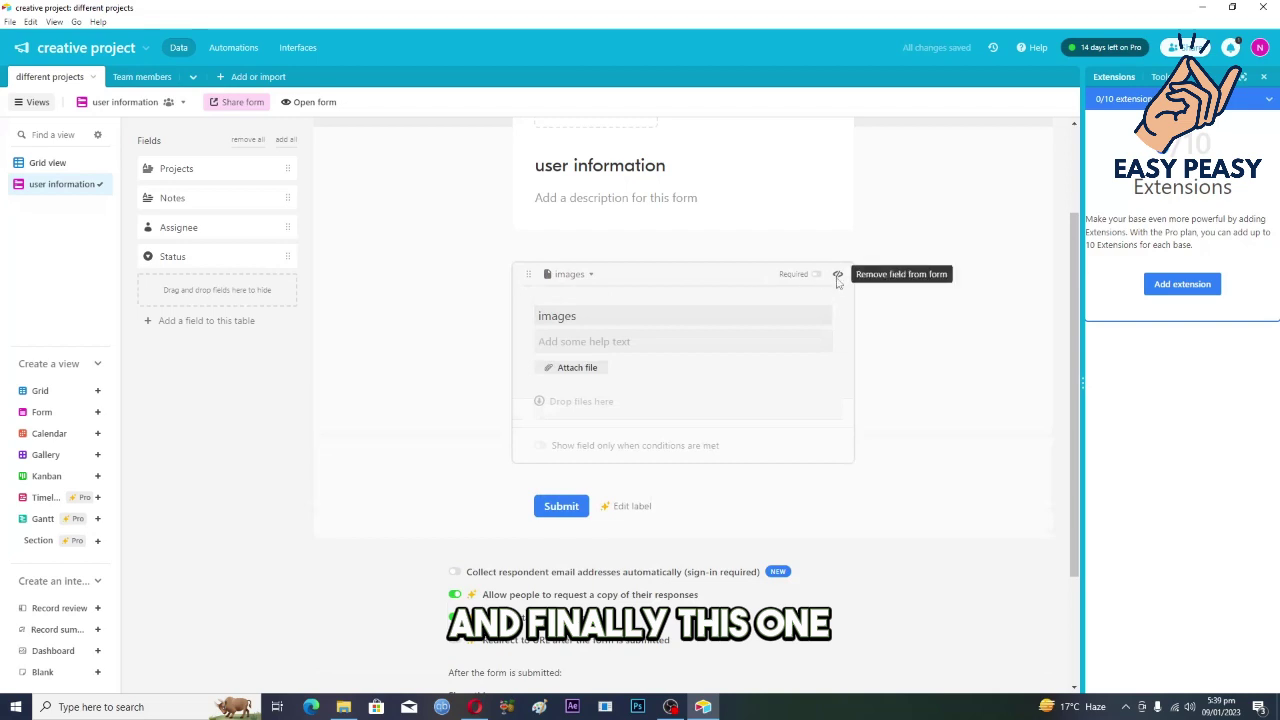
click(836, 279)
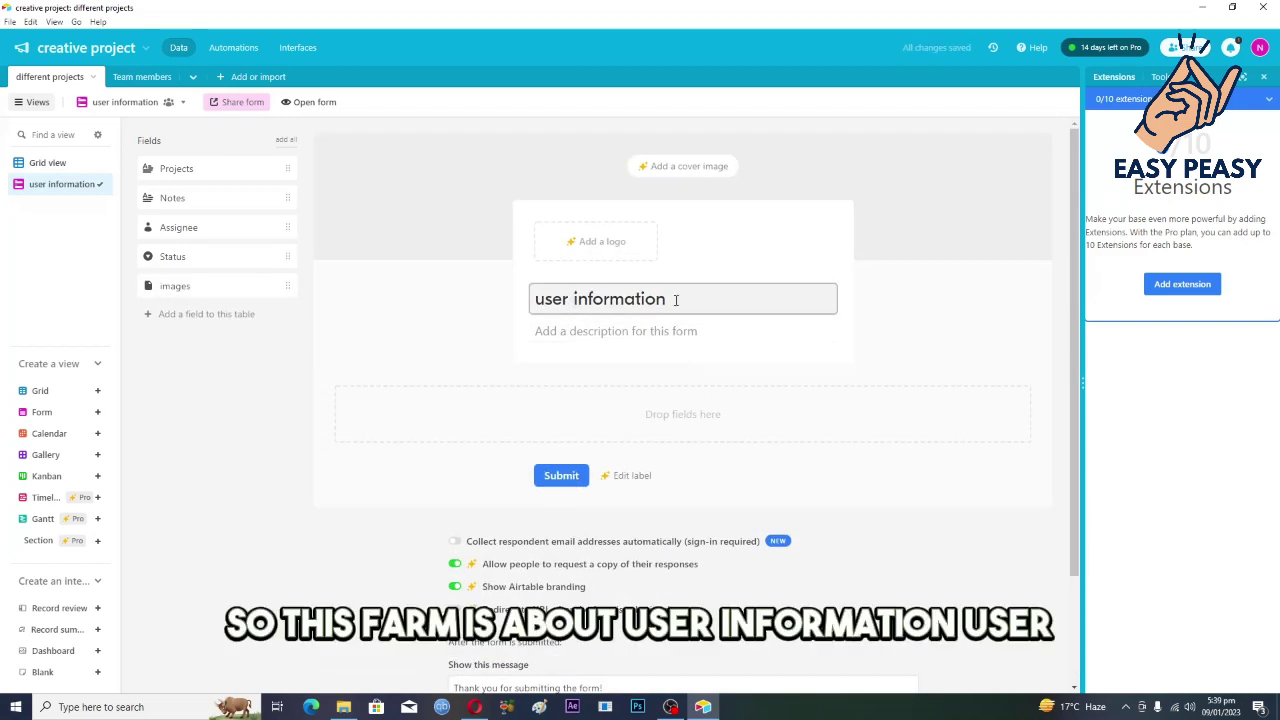
- Retitle the form 'User Information' and dismiss the paid-plan prompt for adding a logo
drag(676, 300, 533, 298)
key(BackSpace)
text(U)
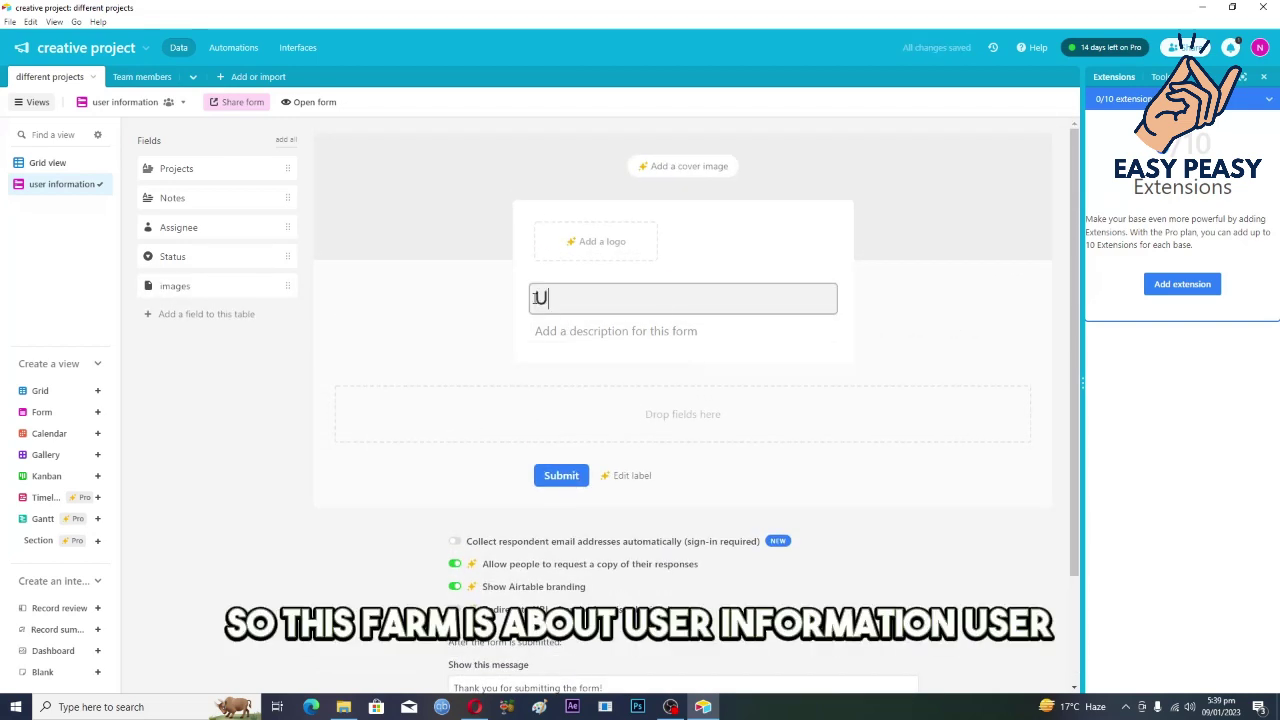
text(ser In)
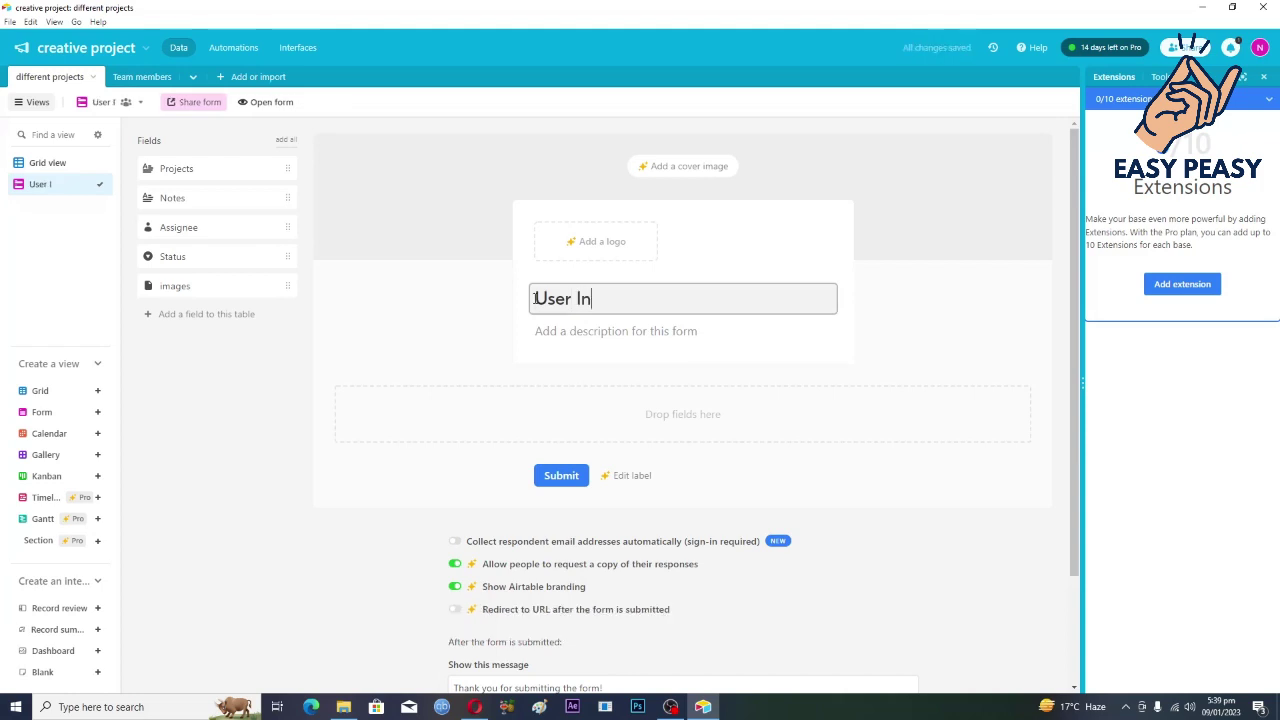
text(formation)
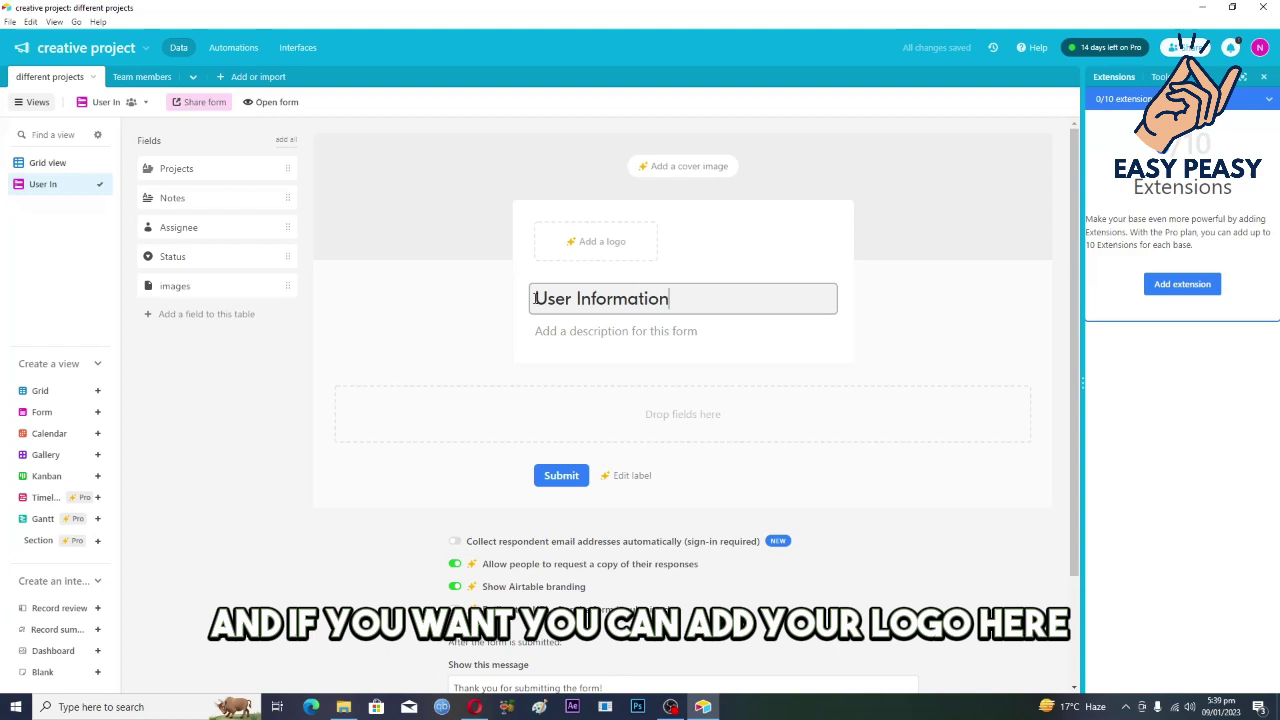
click(598, 246)
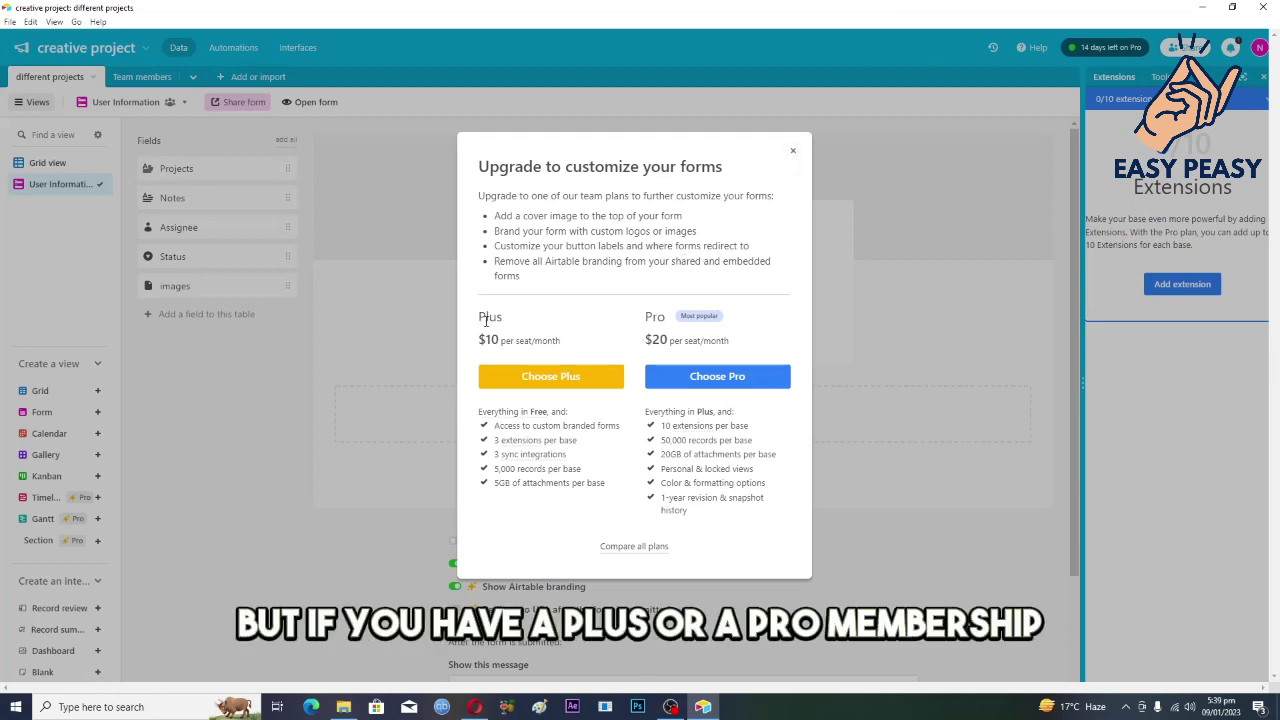
click(793, 151)
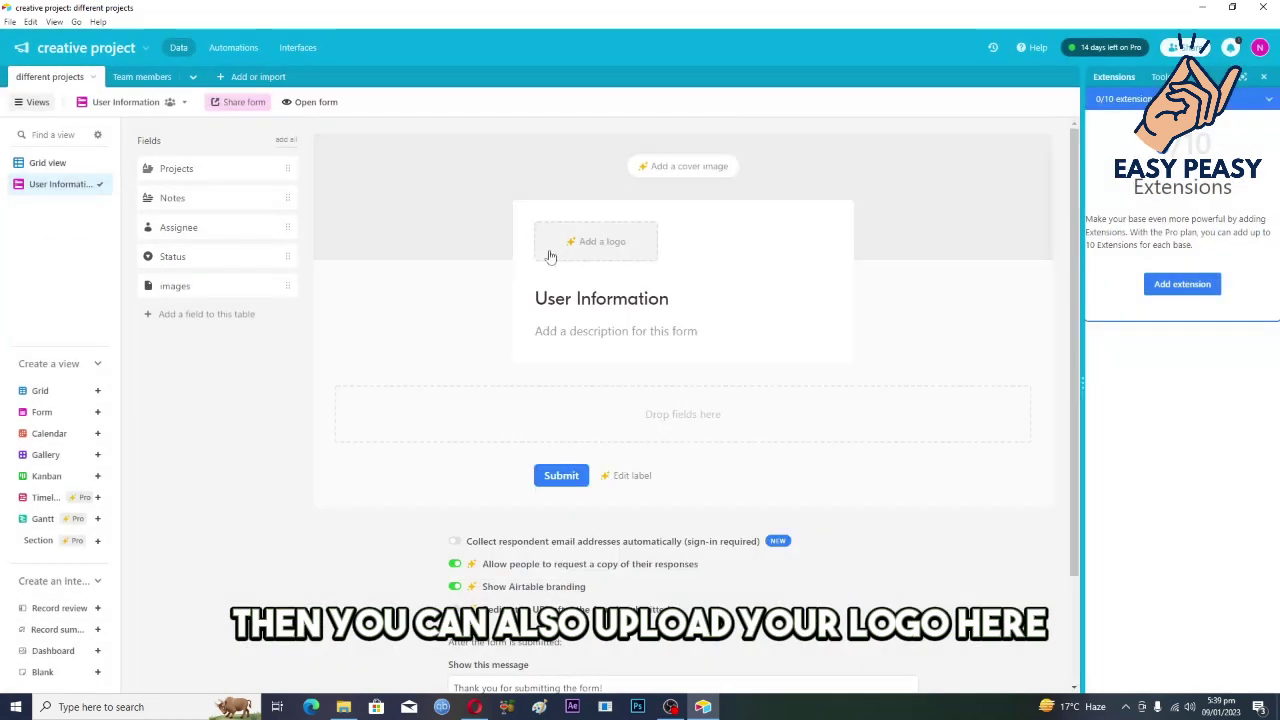
- Describe the form as 'just a small survey to gather information about users.'
click(576, 333)
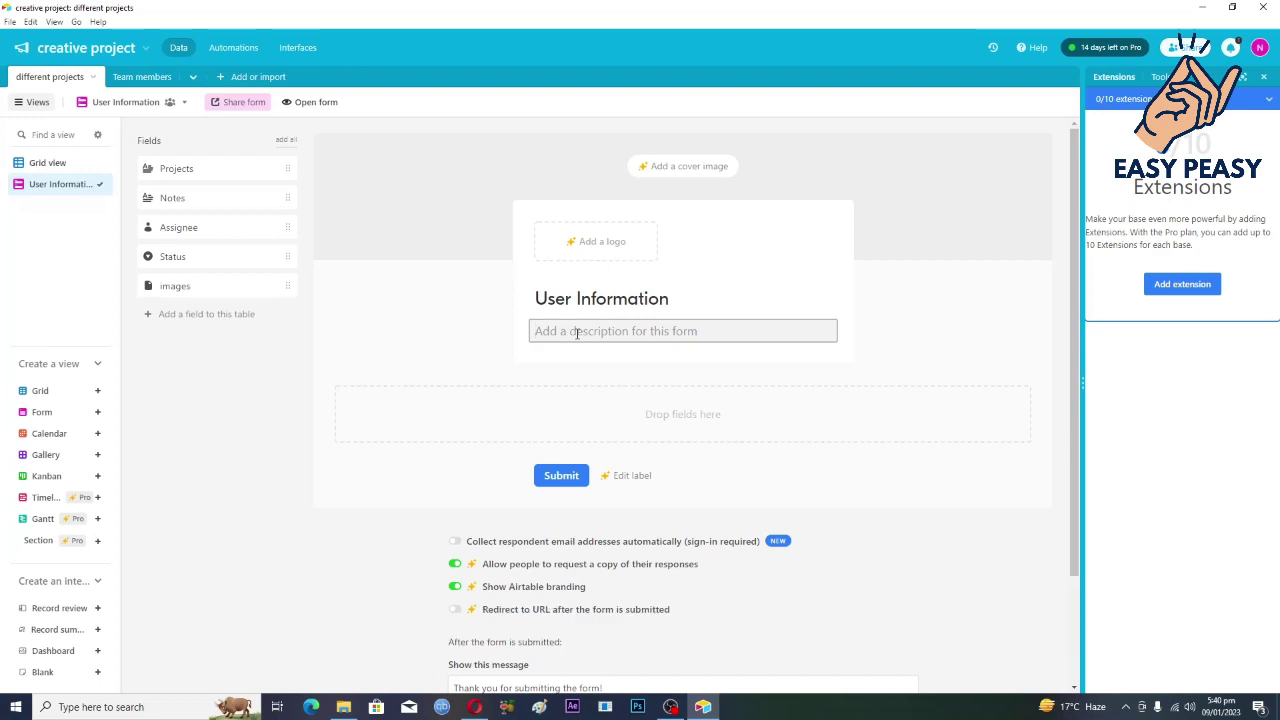
text(just a sm)
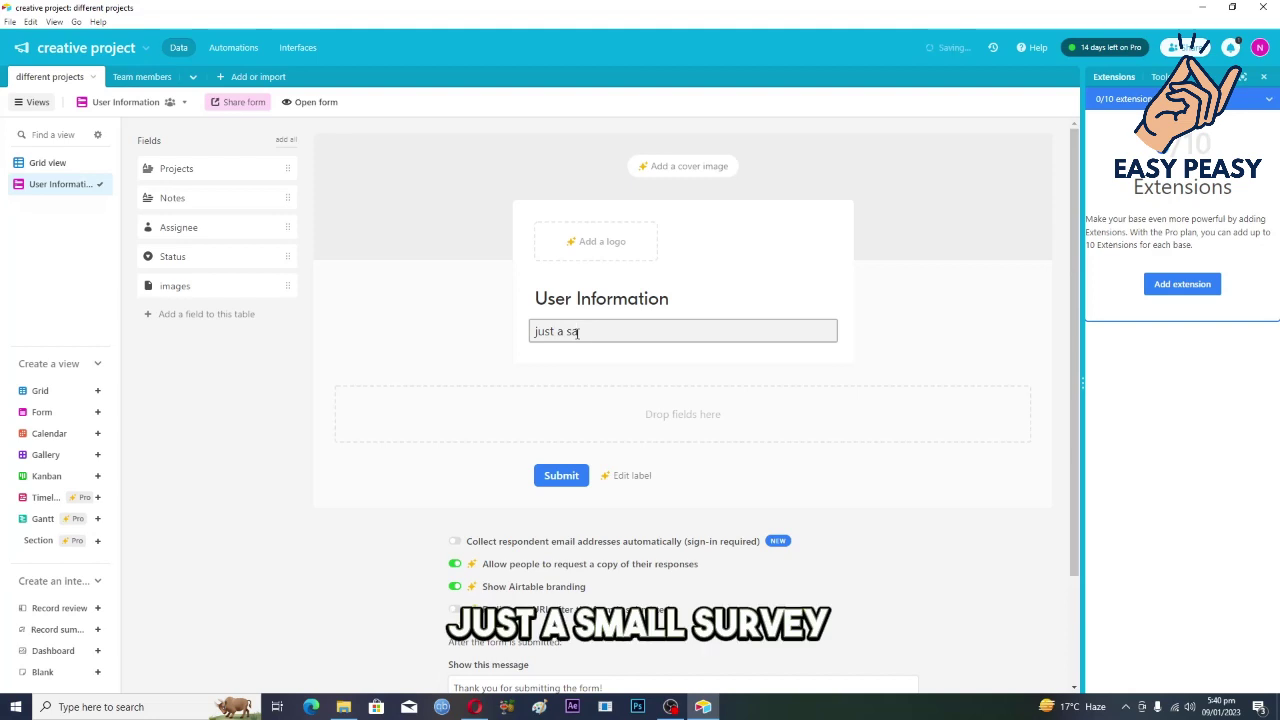
text(all su)
key(BackSpace)
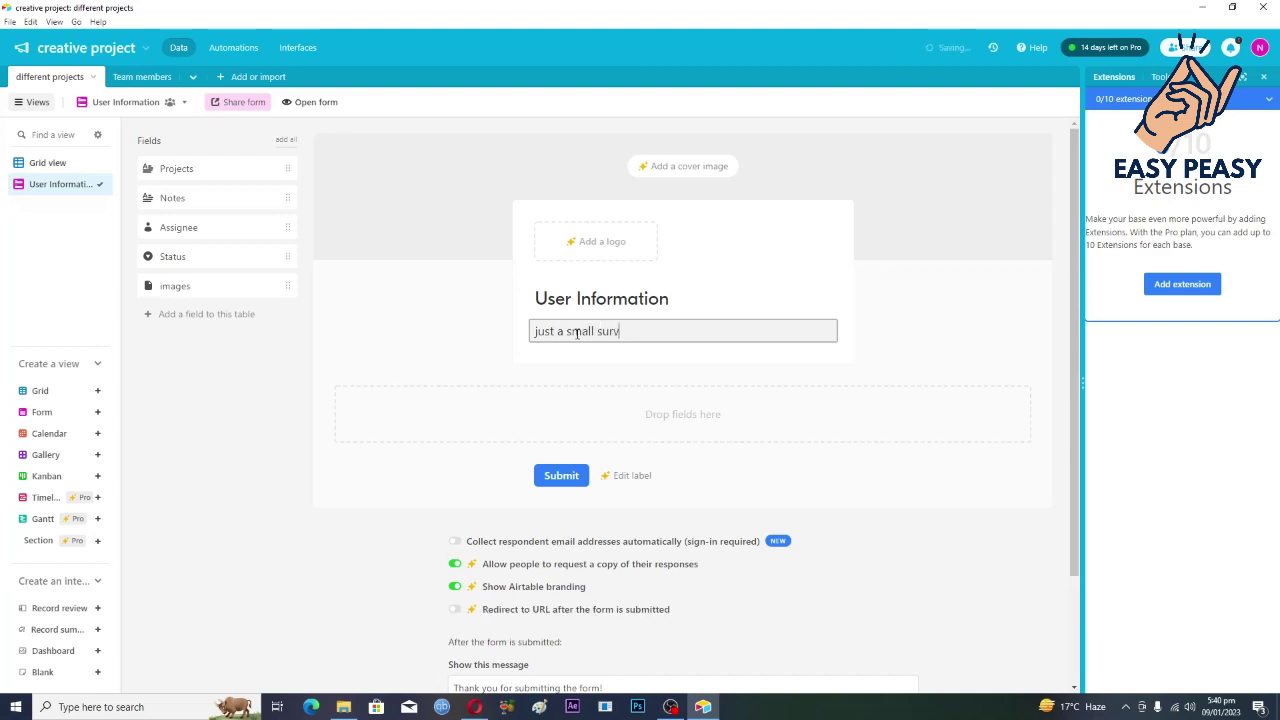
text(ey )
text(to gather )
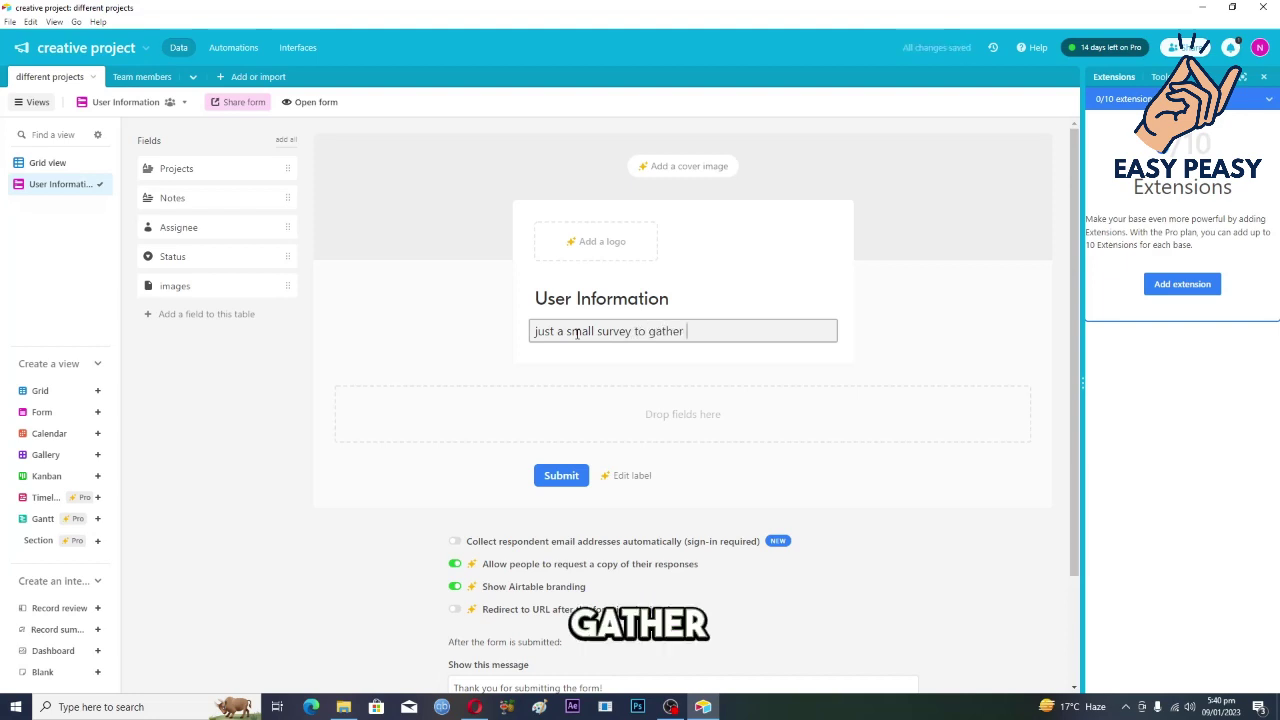
text(information)
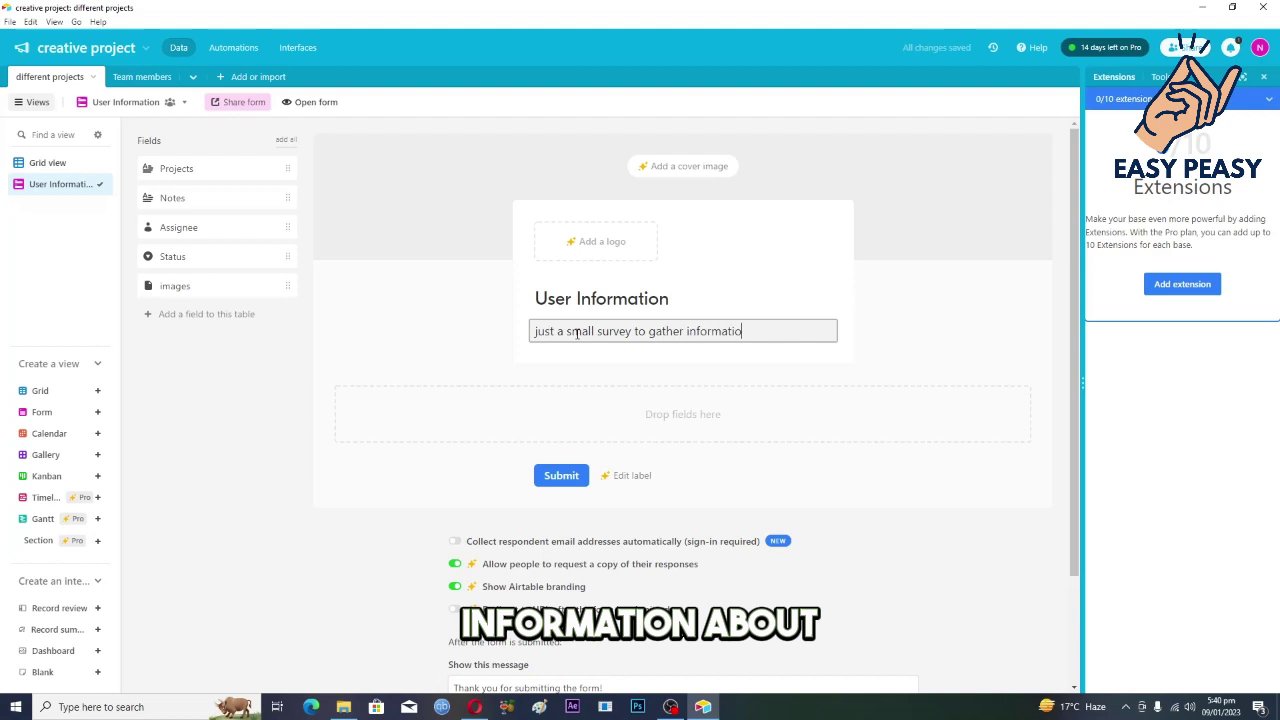
text(s about)
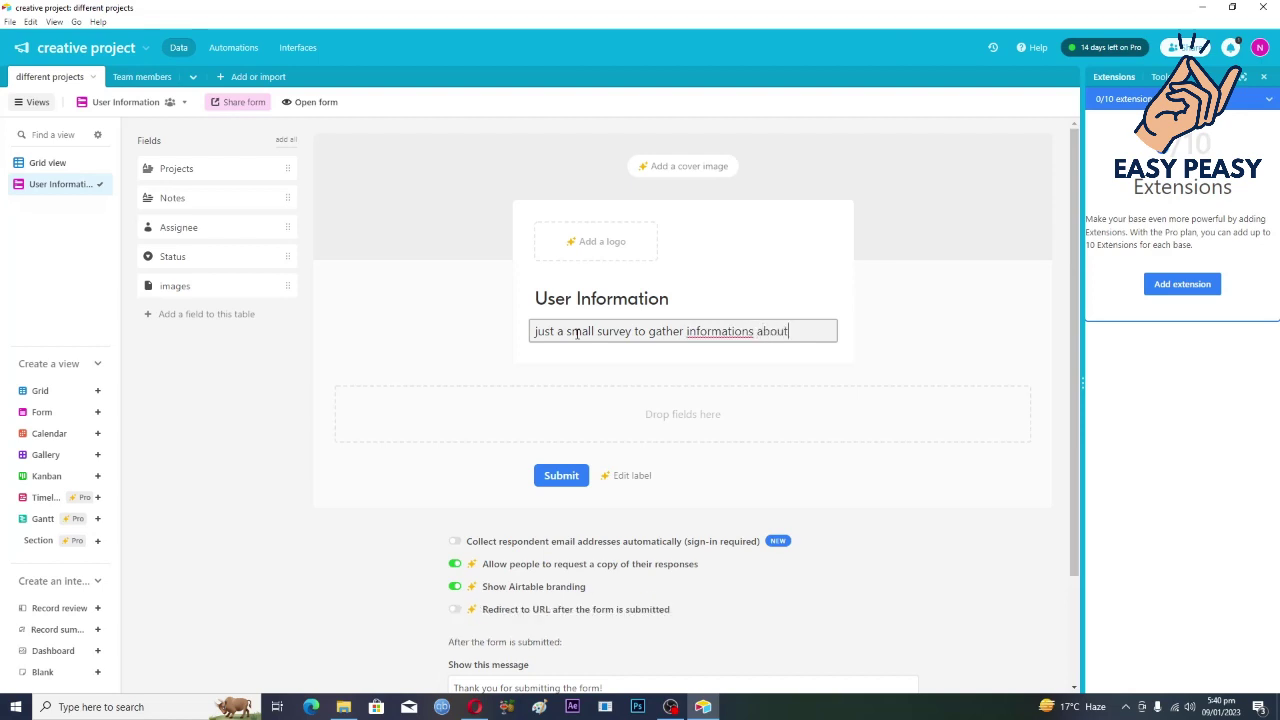
key(BackSpace)
key(BackSpace)
key(BackSpace)
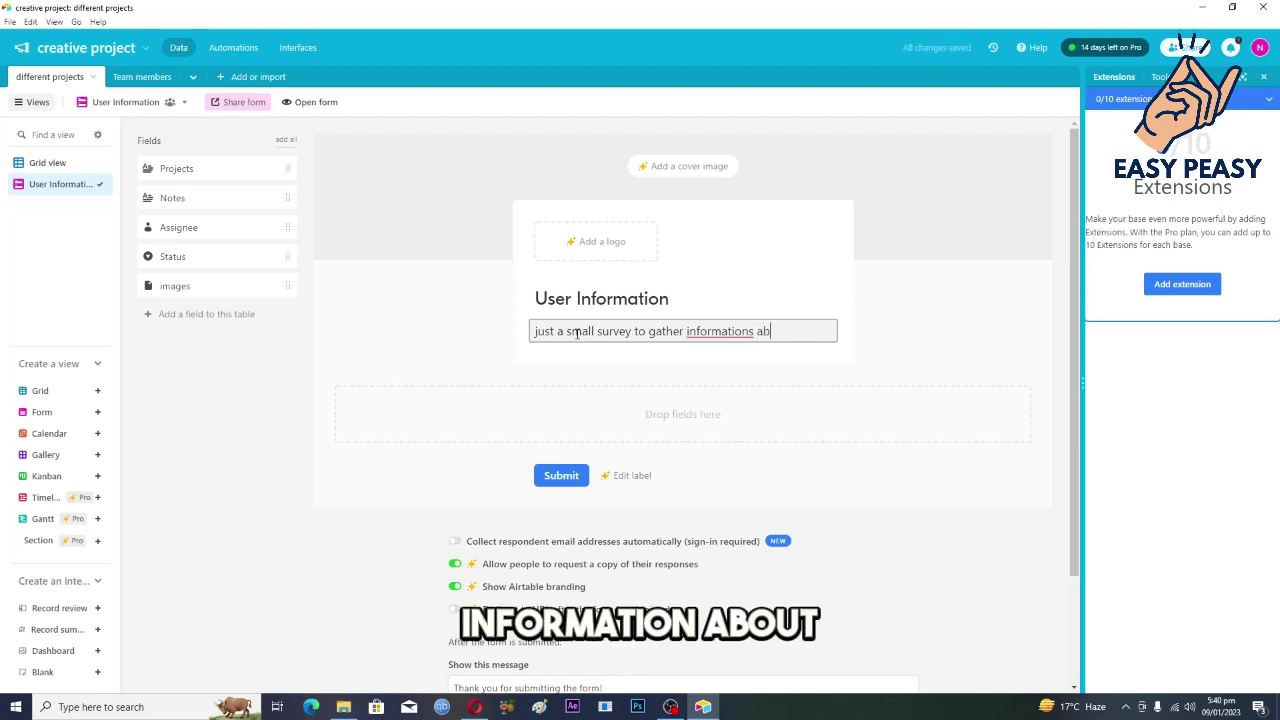
key(BackSpace)
key(BackSpace)
key(BackSpace)
text(ab)
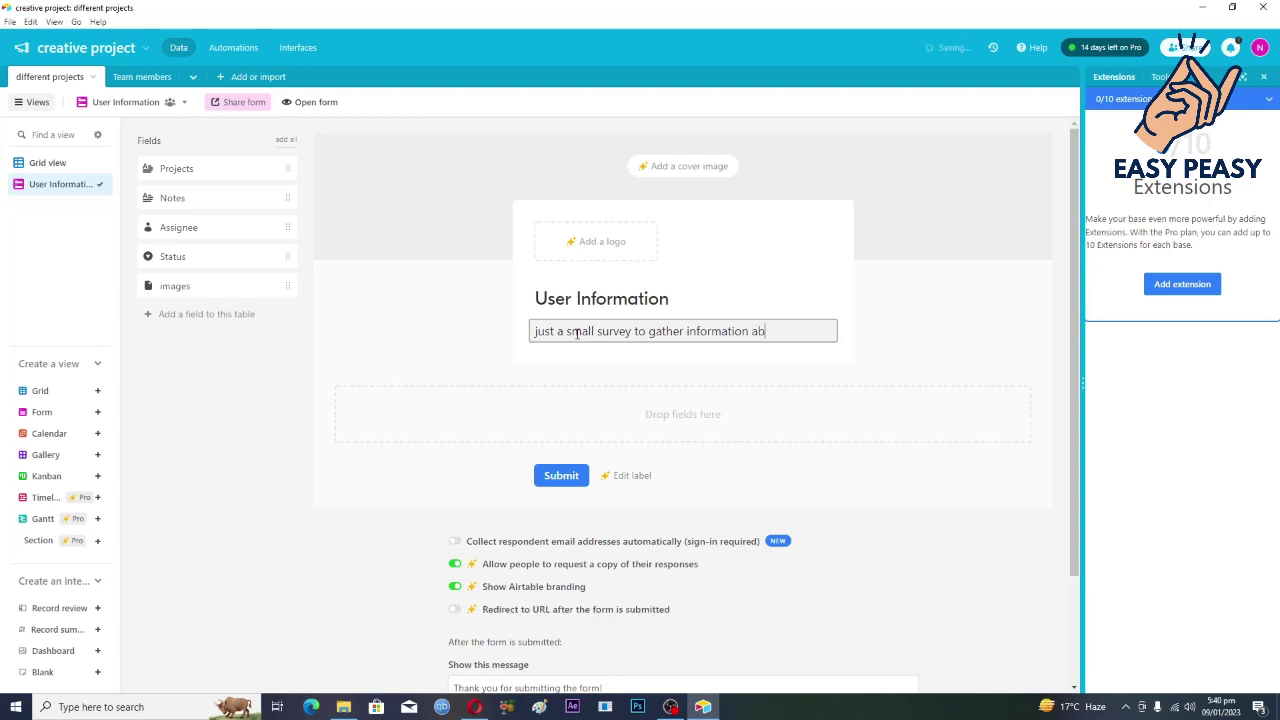
text(out u)
text(sers.)
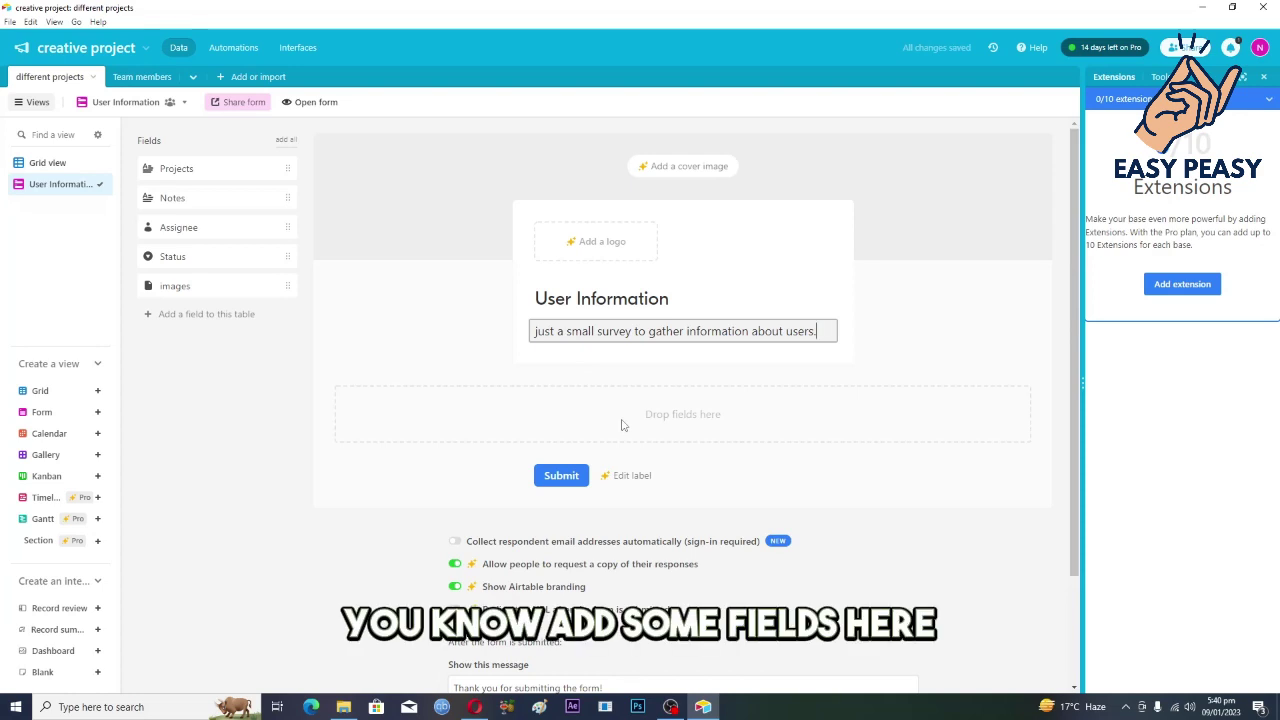
- Add a new single-line field renamed from Field 6 to 'Type your name here'
click(148, 316)
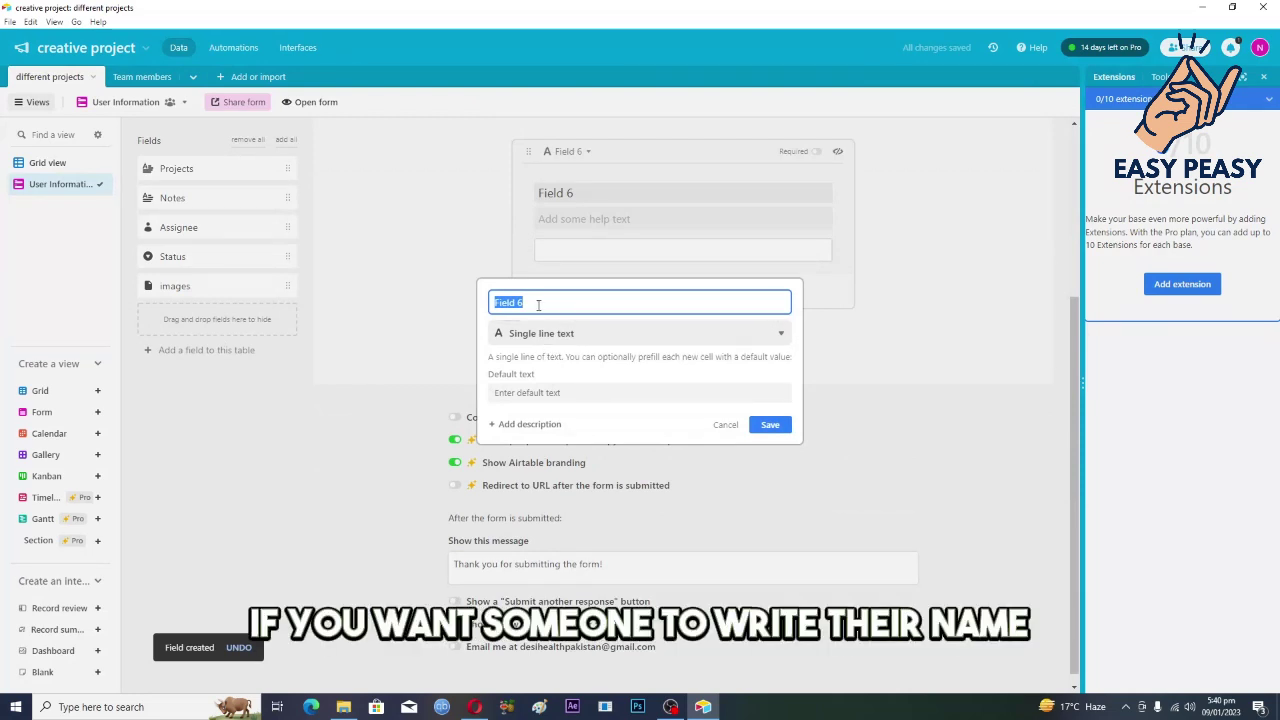
key(BackSpace)
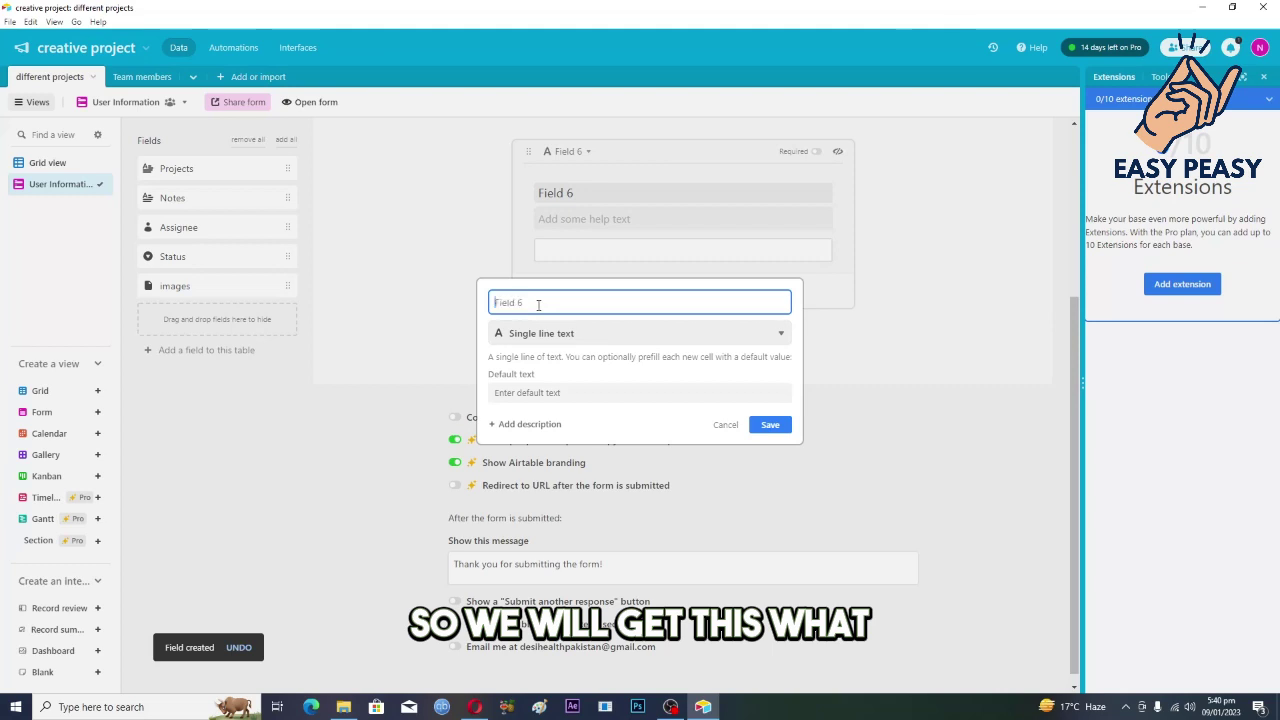
text(What)
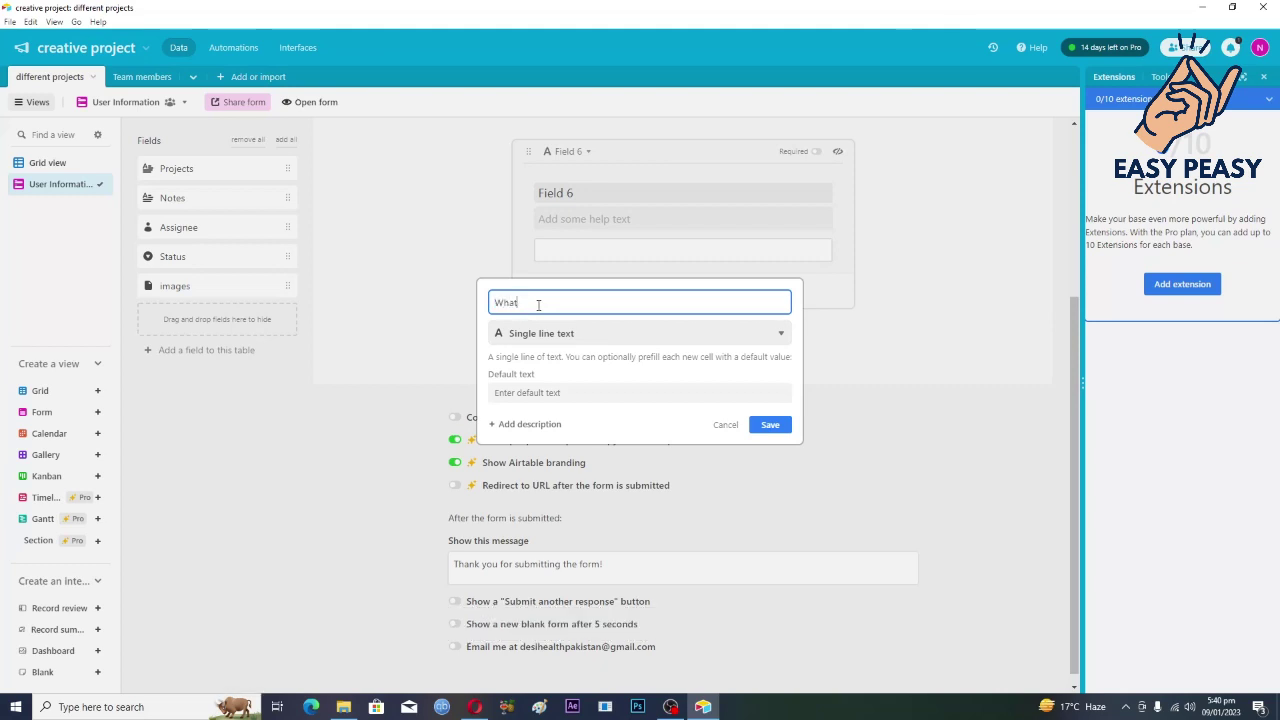
text( is Yo)
text(ur N)
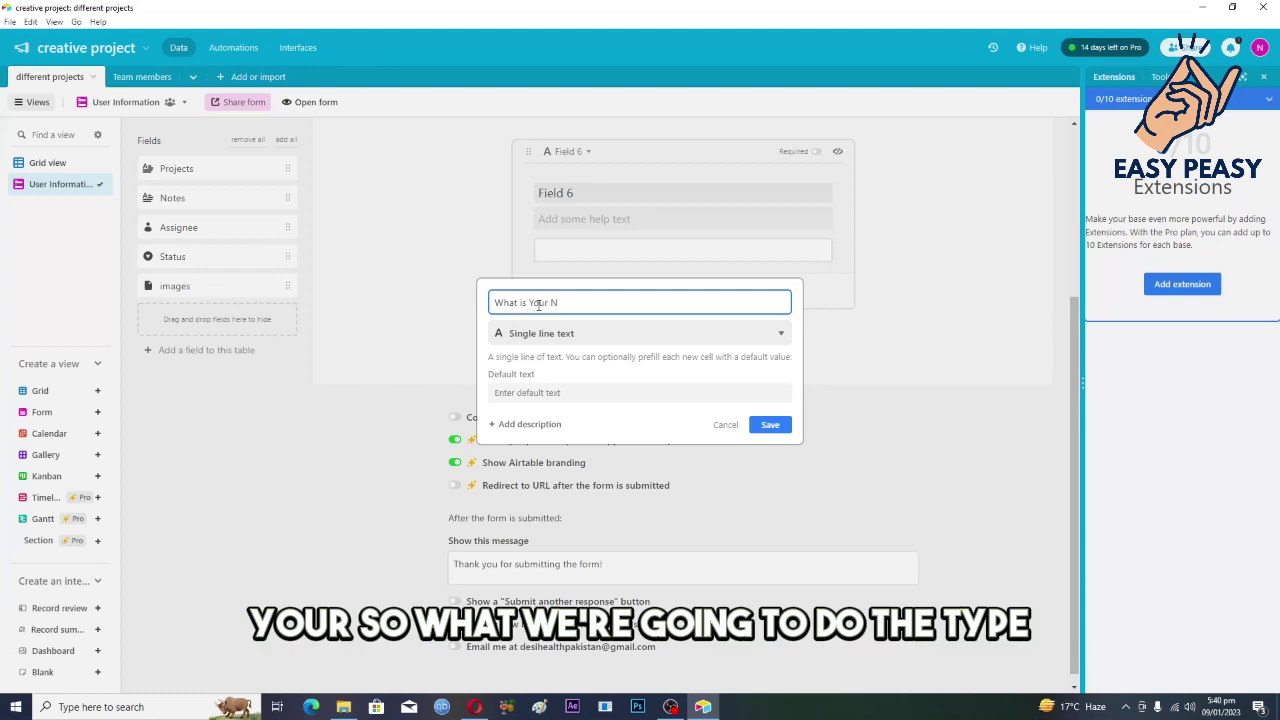
key(BackSpace)
key(BackSpace)
key(BackSpace)
text(Type)
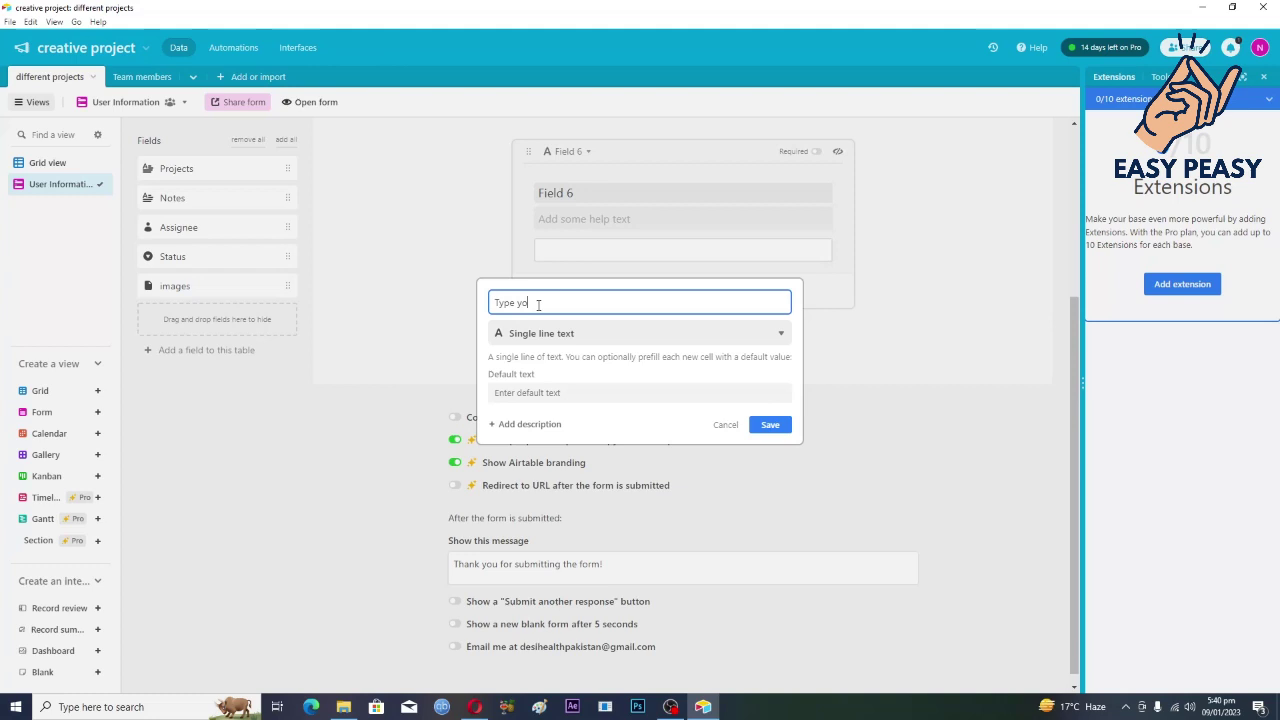
text( your name)
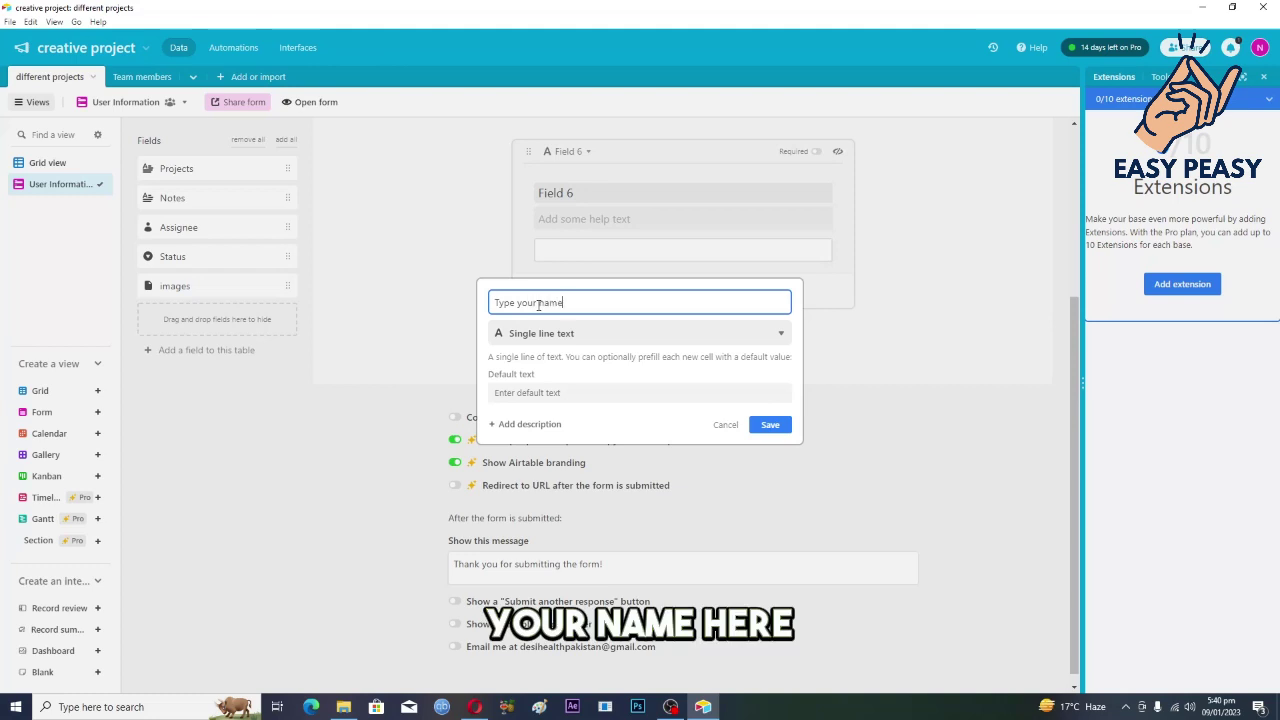
text( here)
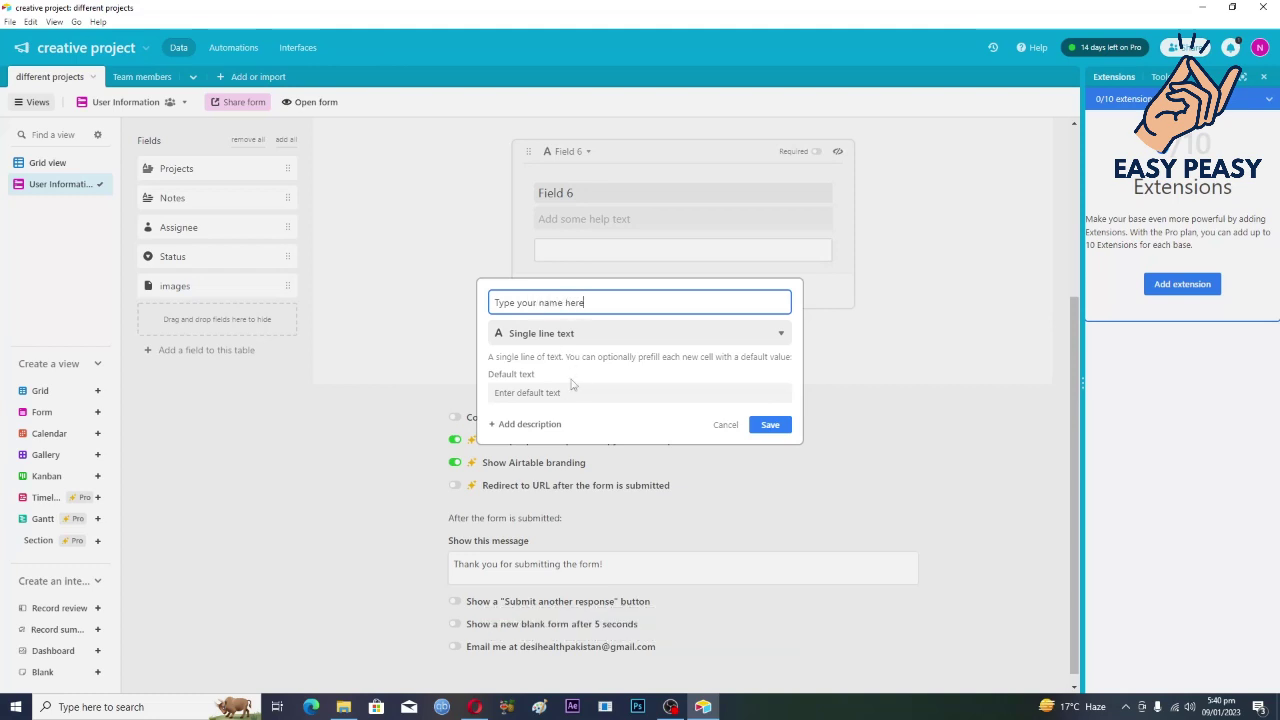
click(768, 424)
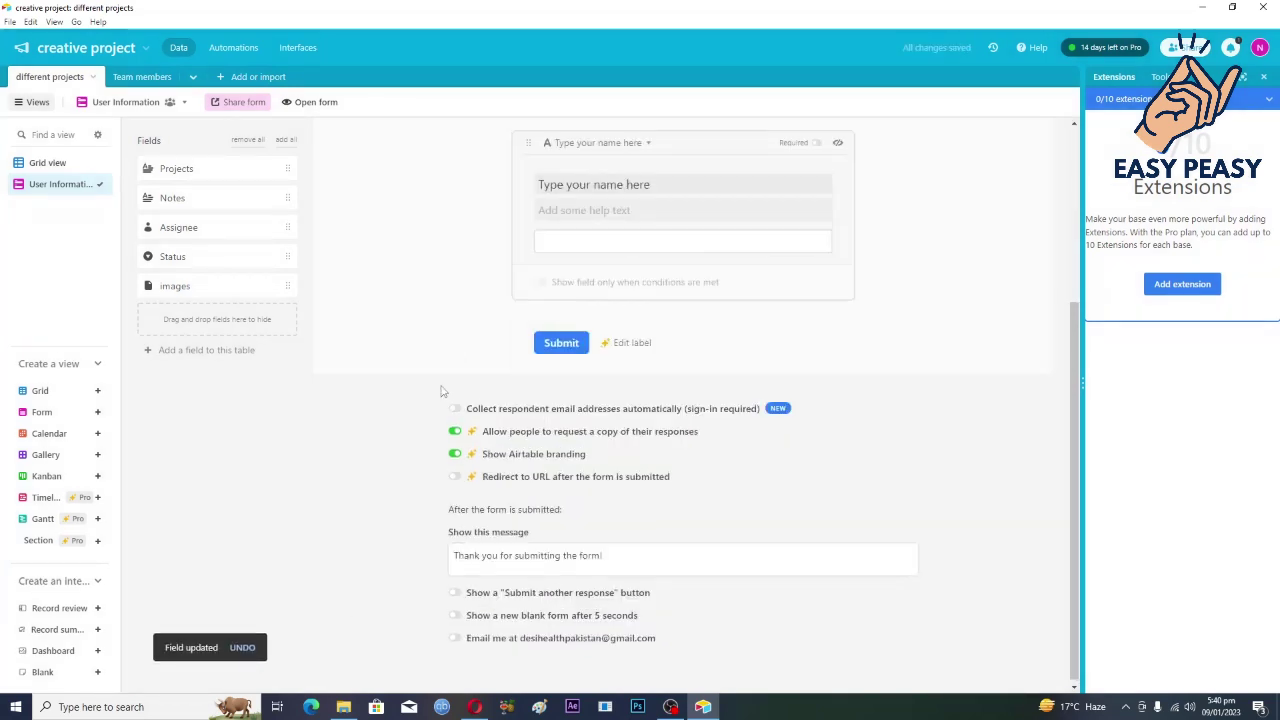
scroll(583, 401, up, 2)
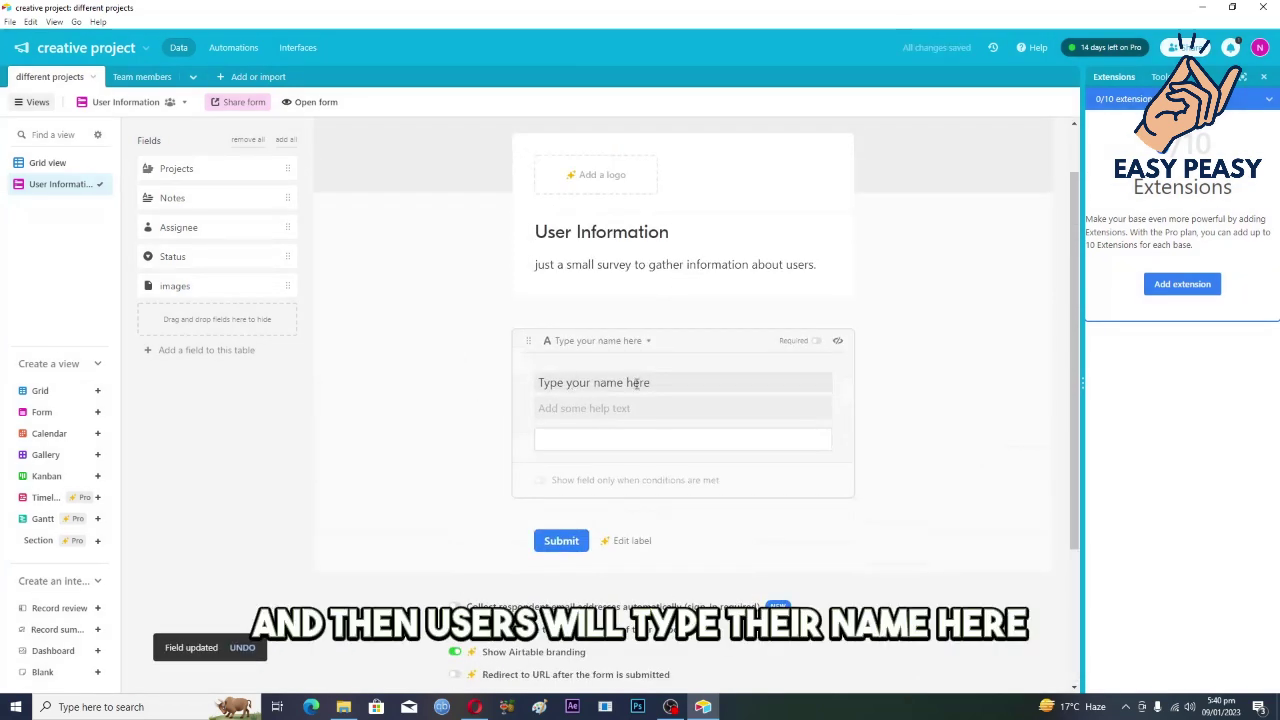
- Add a Long text field named 'tell us something about yourself' and preview its answer box
click(149, 352)
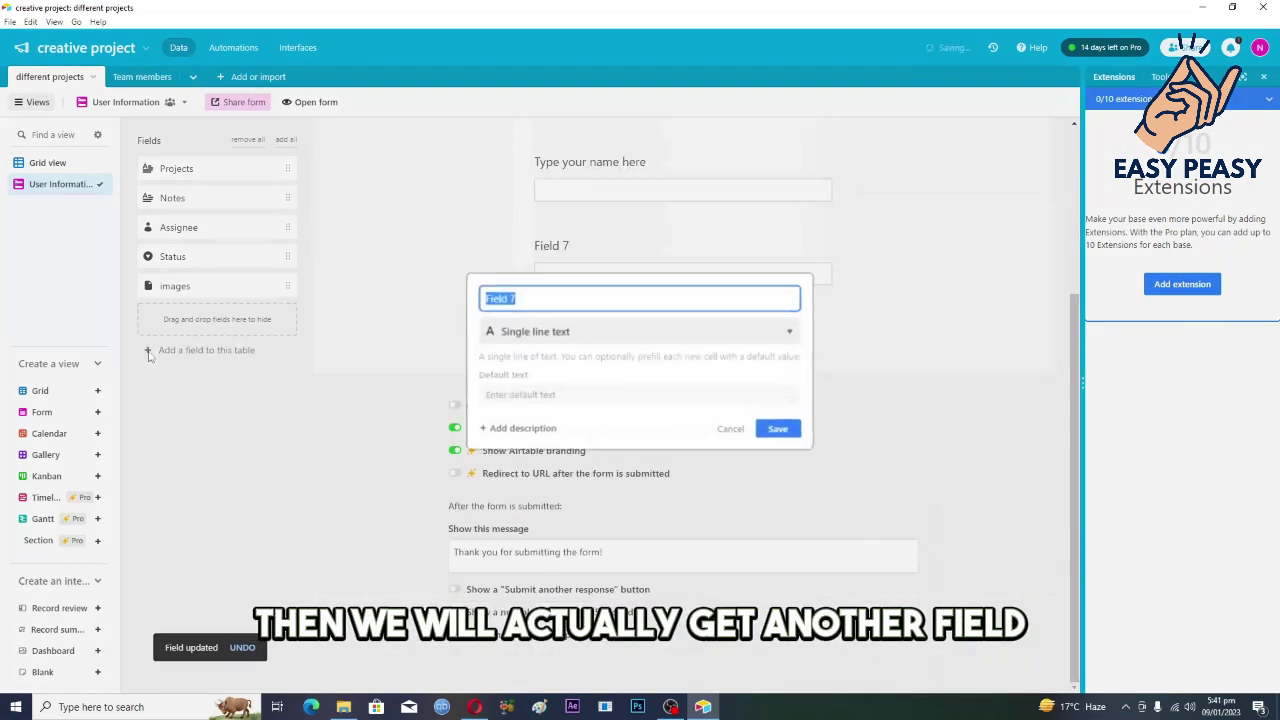
click(782, 335)
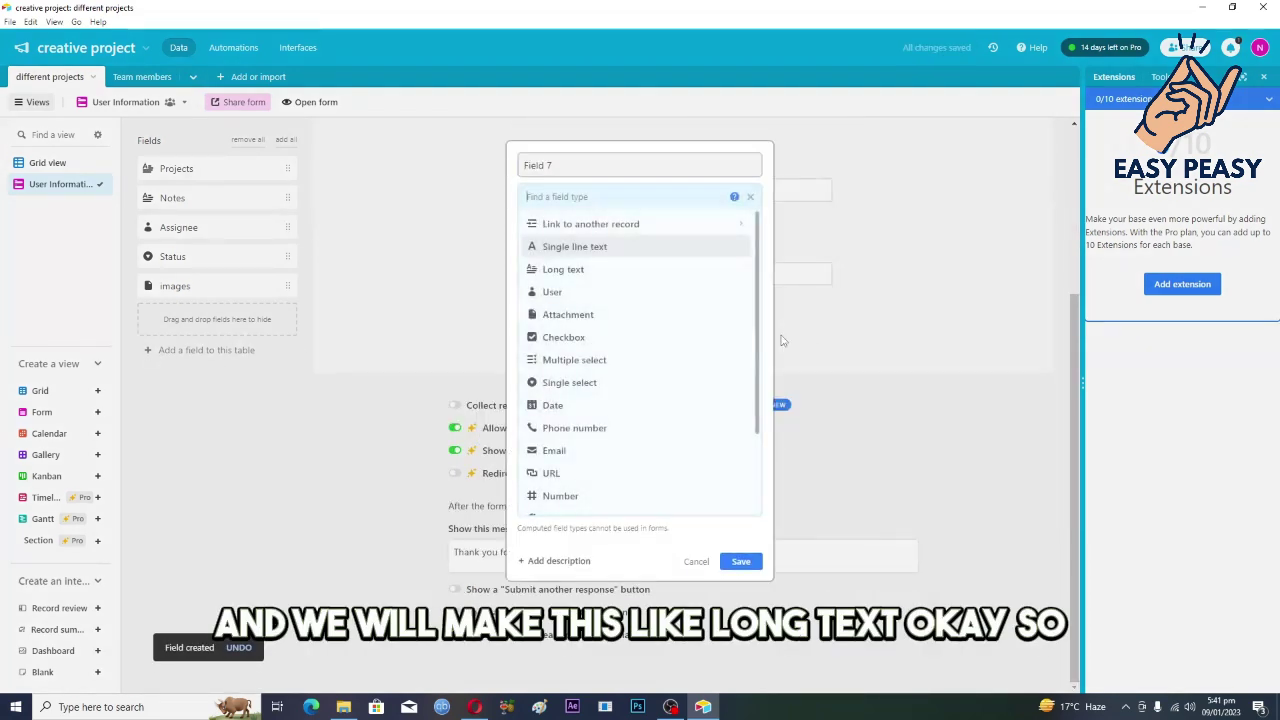
click(566, 272)
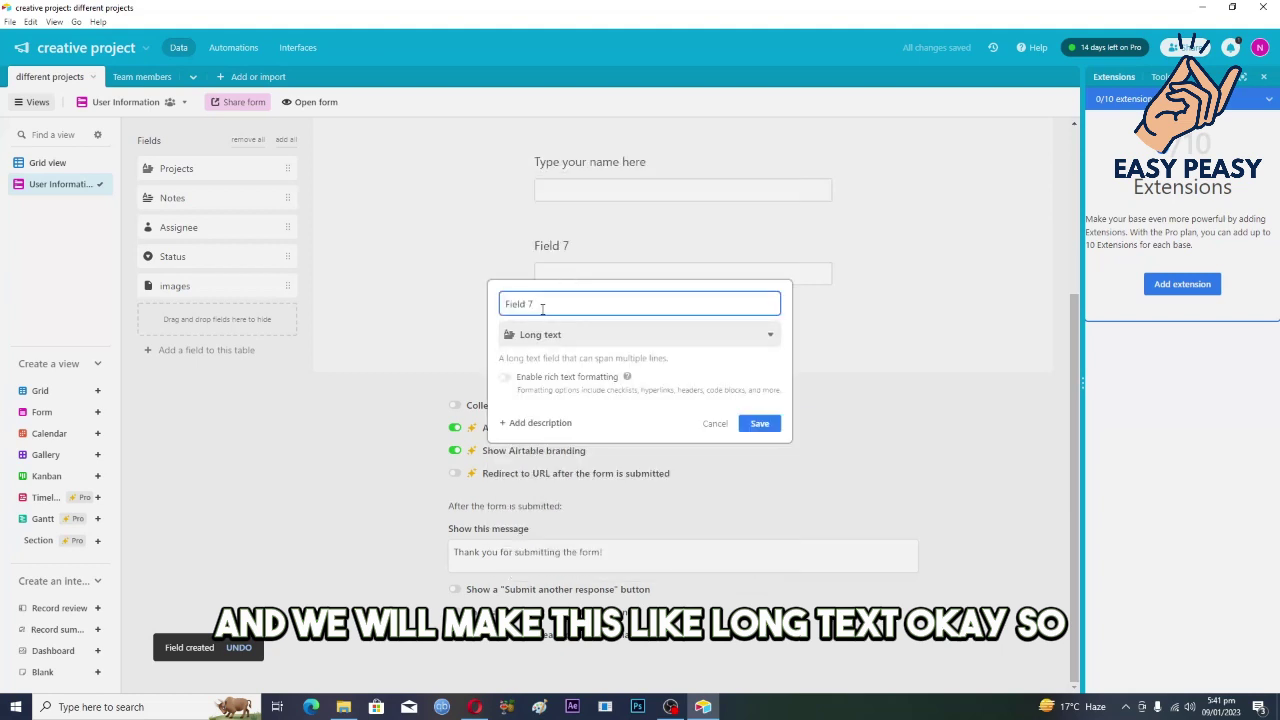
key(ctrl+a)
key(BackSpace)
text(I)
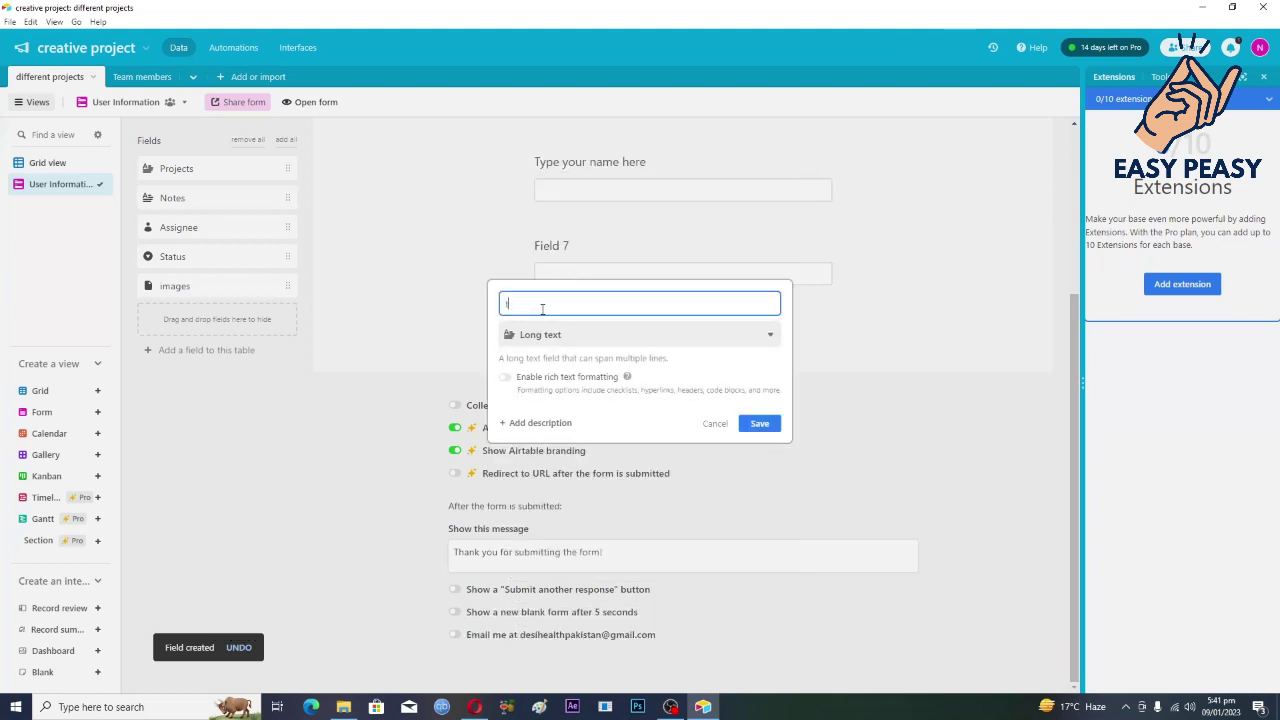
text(ll us something about yourself)
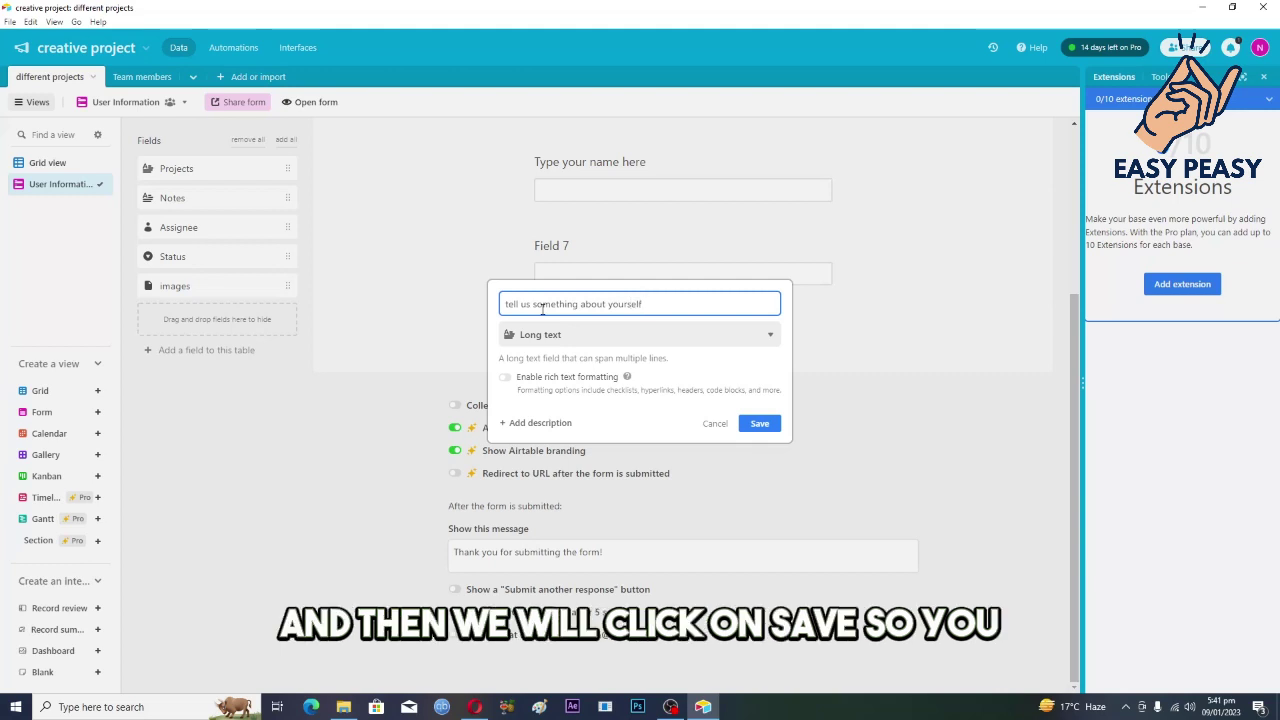
click(760, 425)
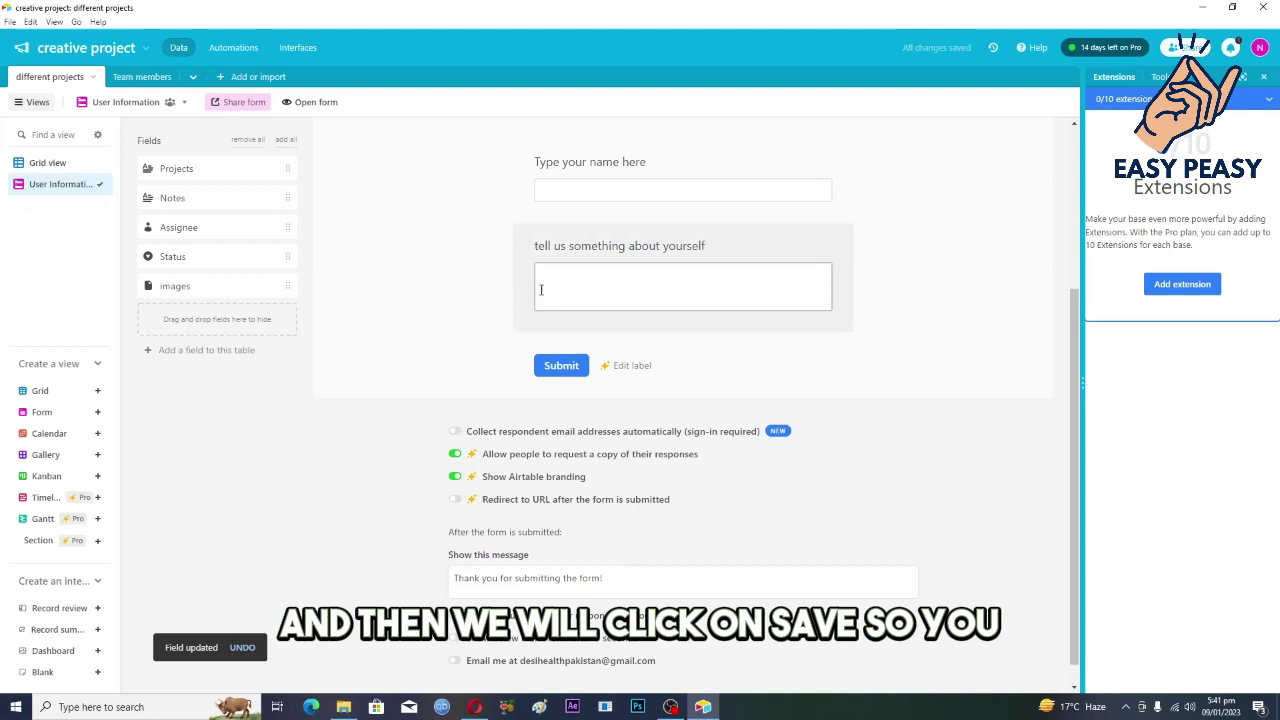
scroll(491, 326, up, 3)
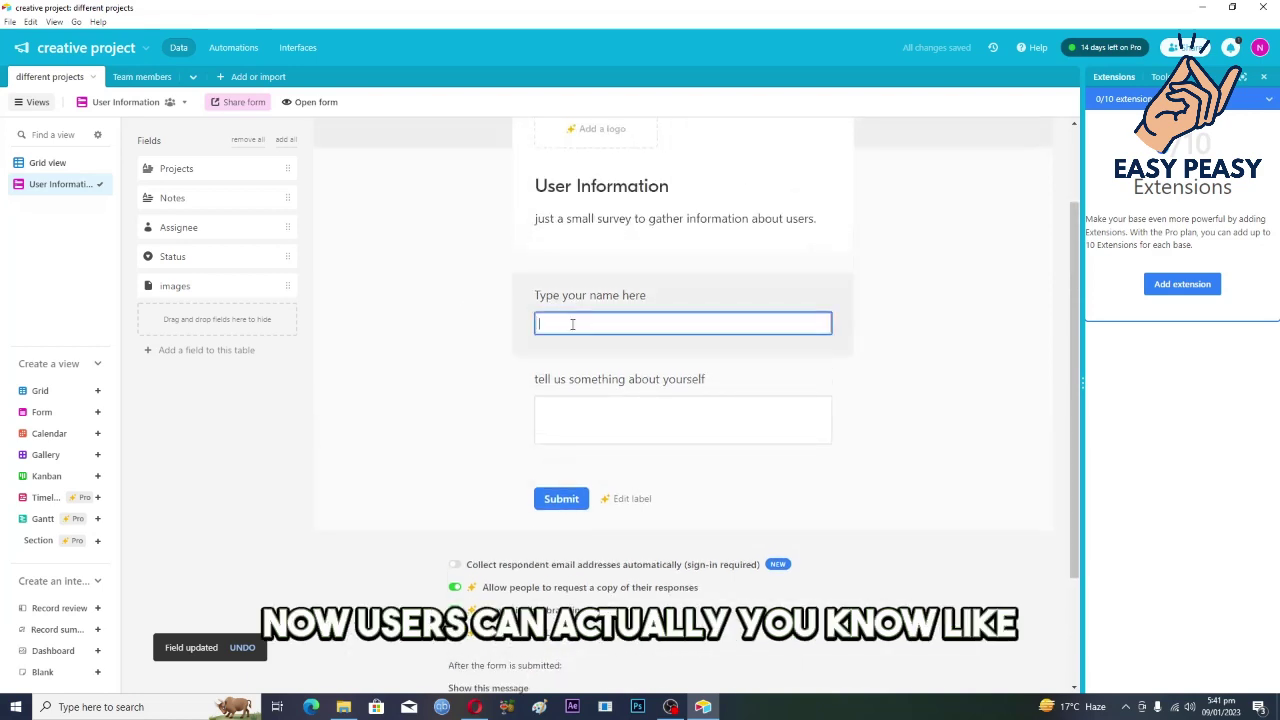
click(581, 417)
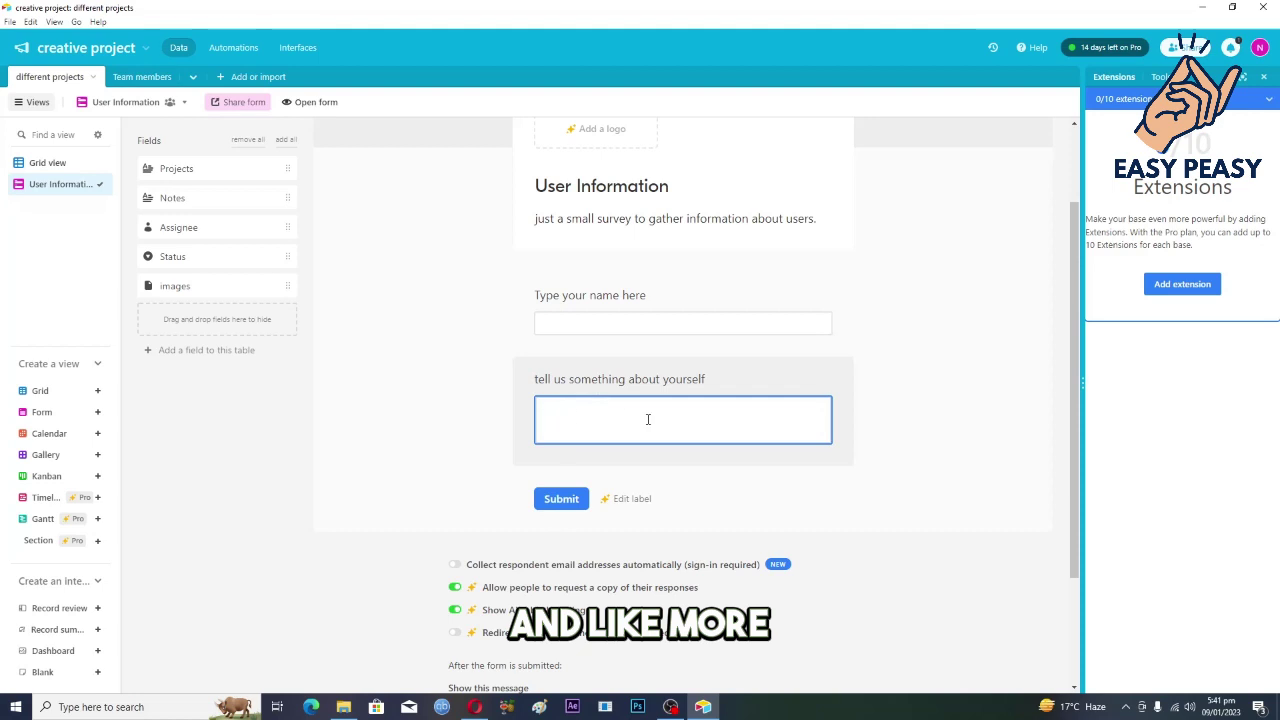
- Add another new field and set its type to Attachment
click(190, 352)
click(700, 334)
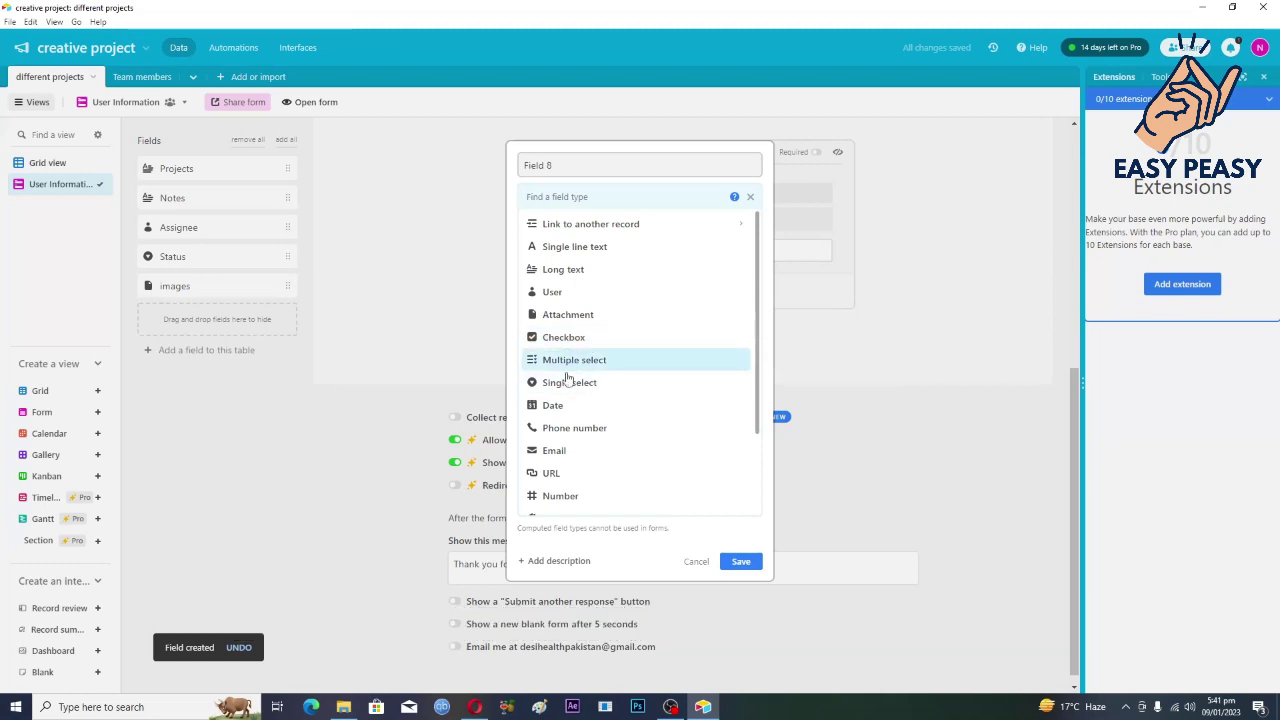
click(562, 318)
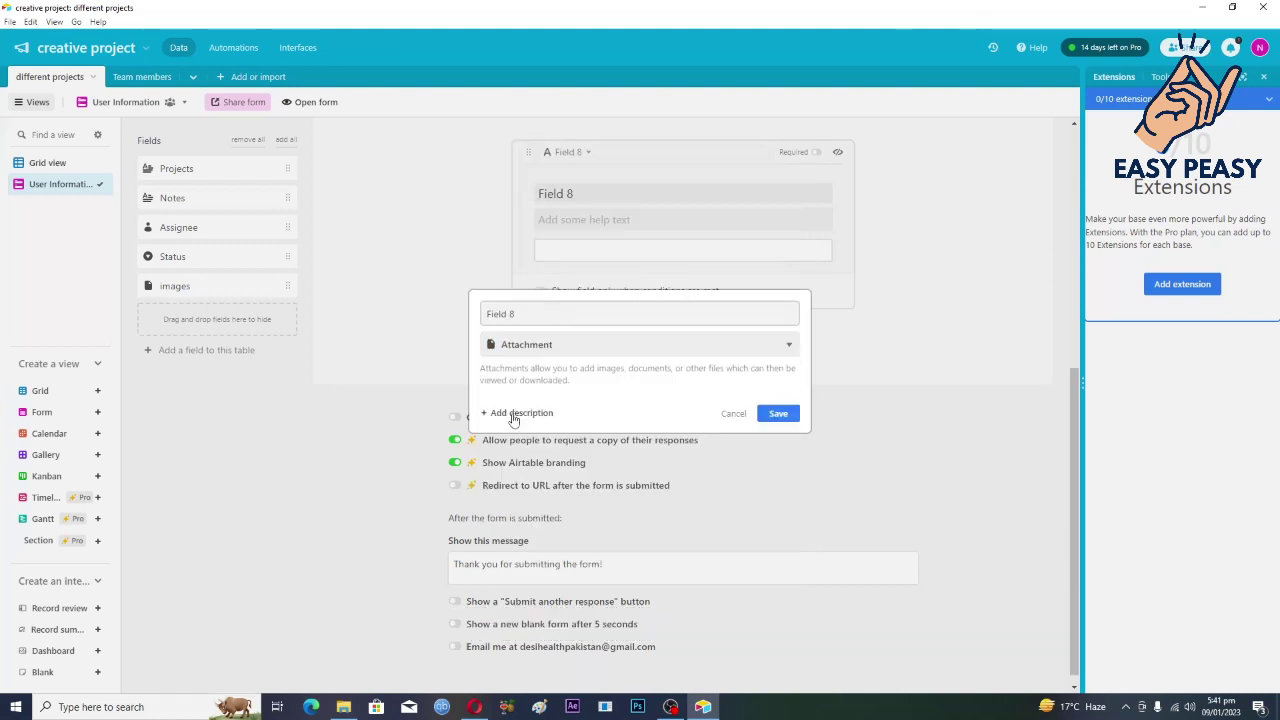
click(514, 413)
text(upload)
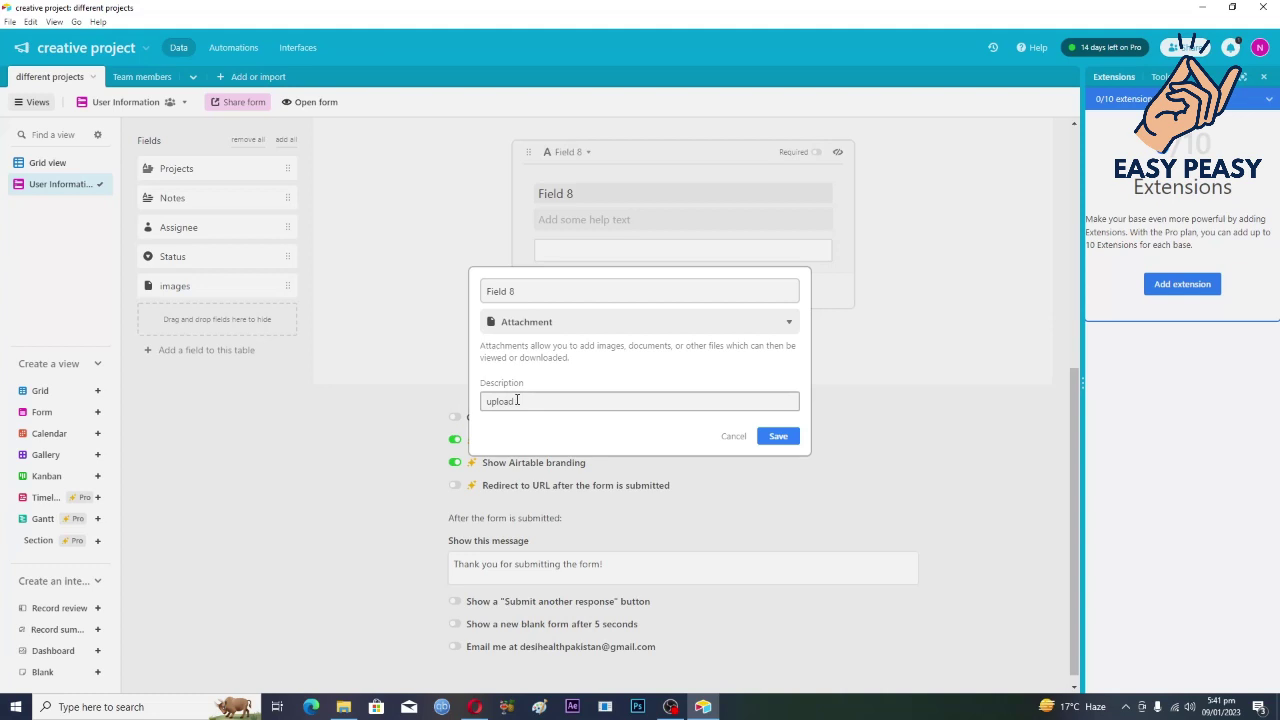
key(BackSpace)
key(BackSpace)
key(BackSpace)
- Name the attachment field 'upload your image here' and save it
click(482, 291)
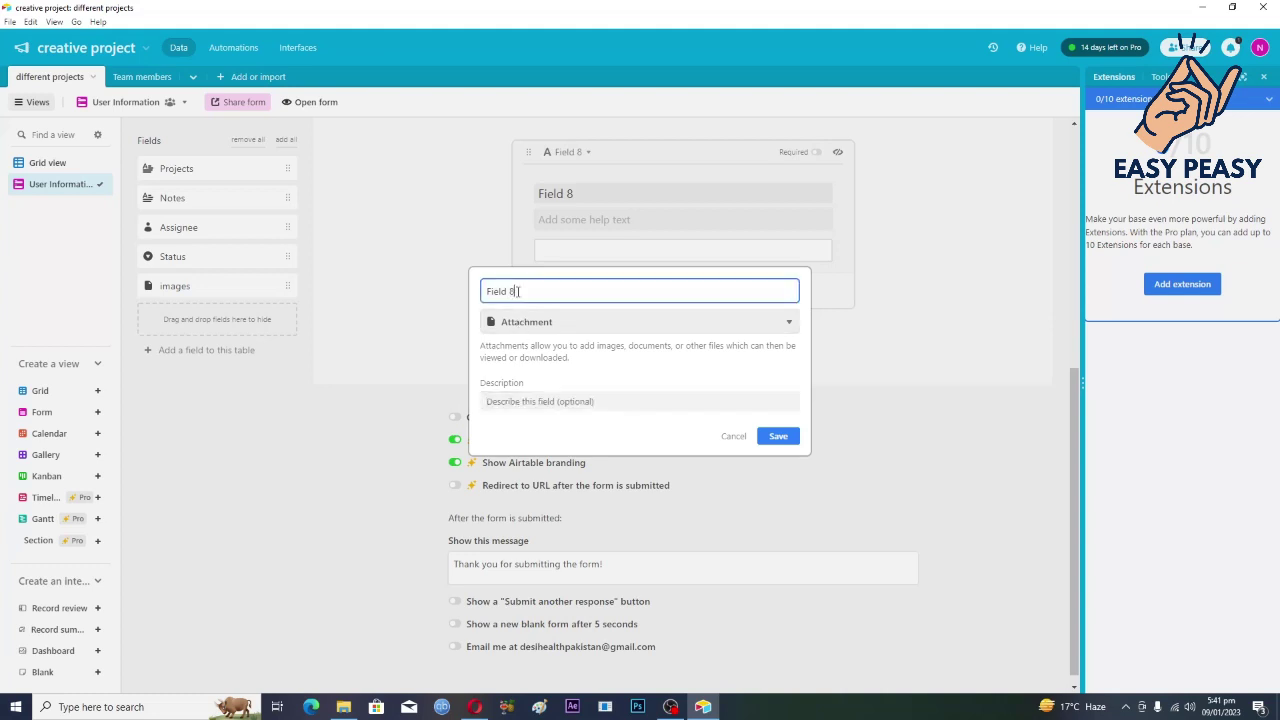
key(ctrl+a)
key(BackSpace)
text(uploa)
text(d you)
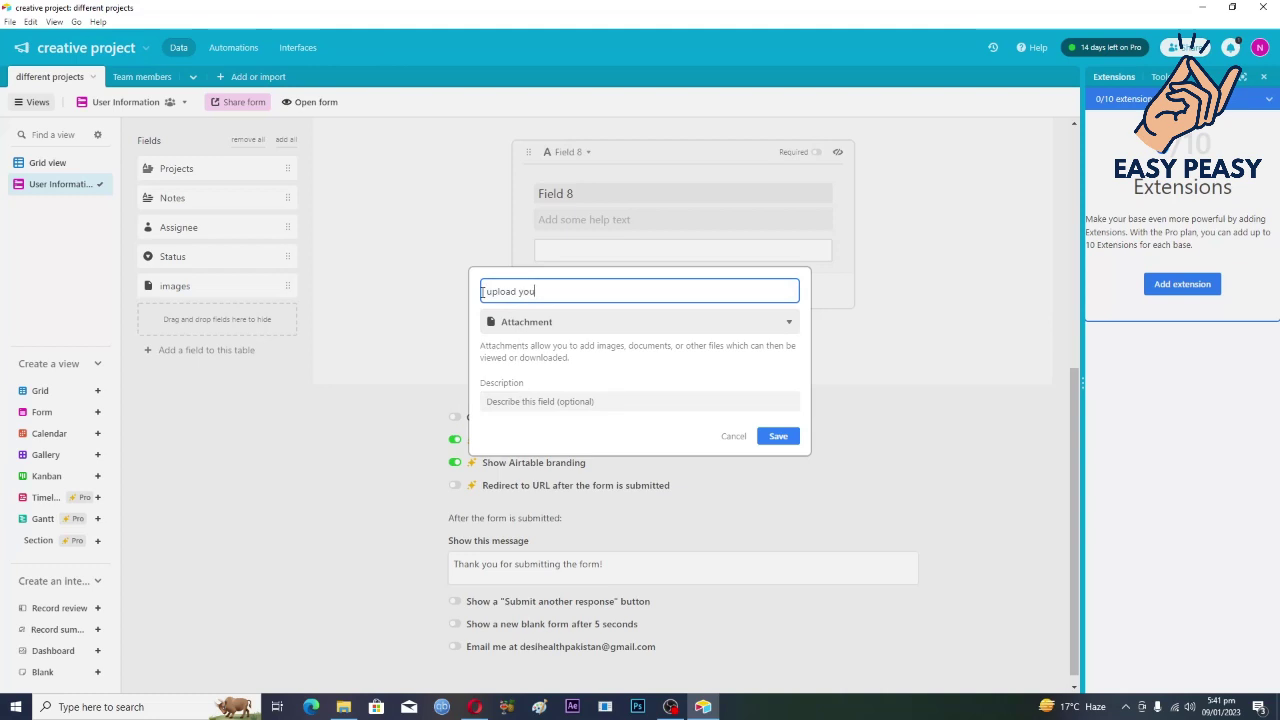
text(r ima)
text(ge here)
click(775, 437)
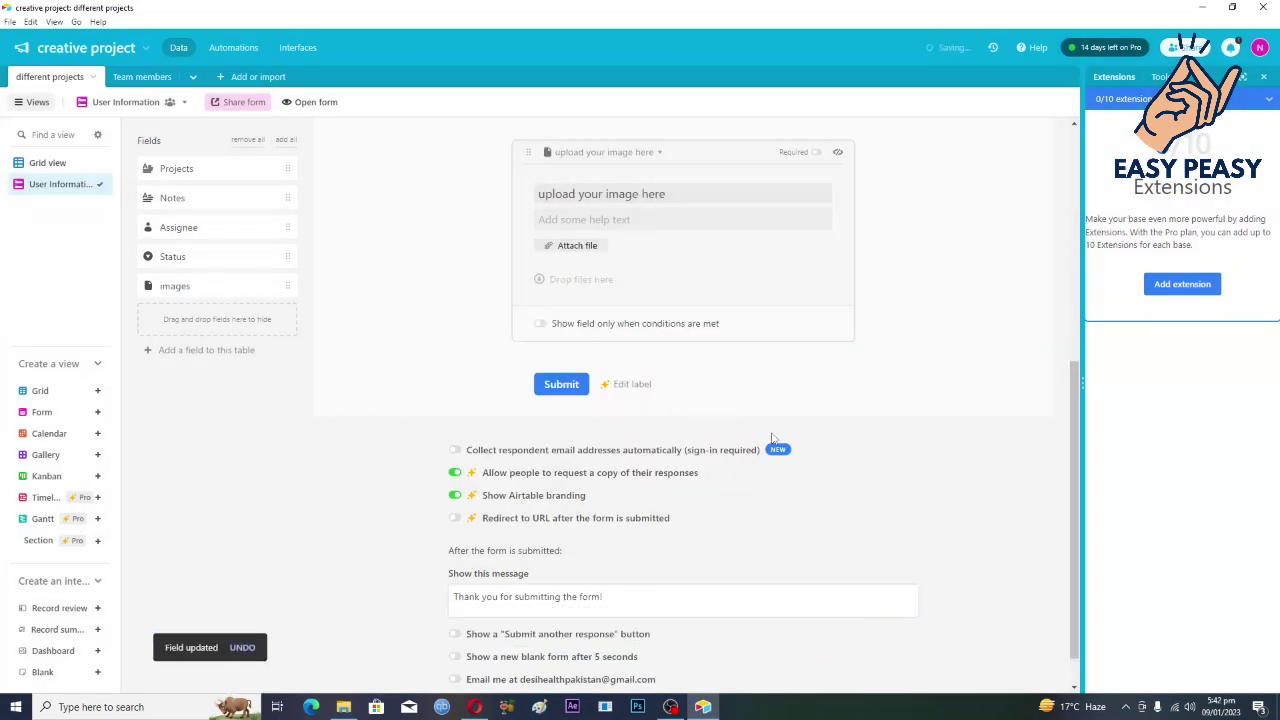
- Mark the 'Type your name here' and 'tell us something about yourself' questions required
scroll(790, 470, up, 2)
scroll(750, 452, up, 3)
scroll(645, 400, up, 2)
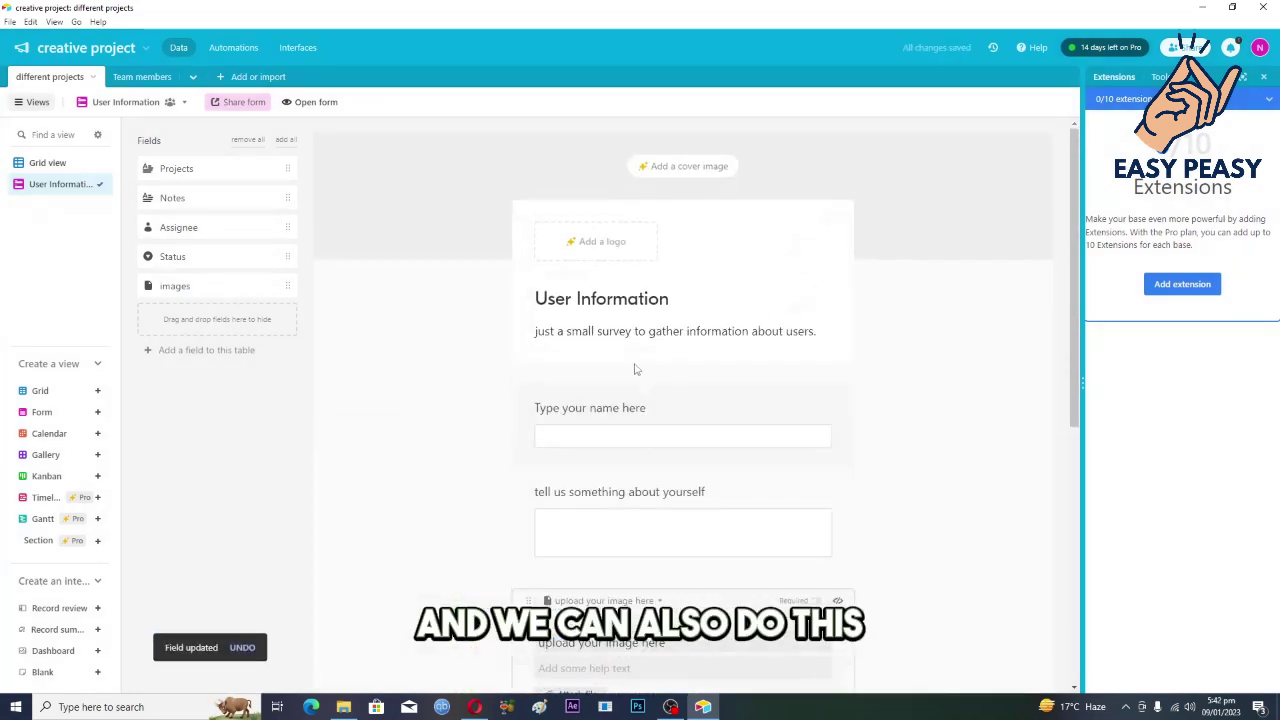
click(628, 415)
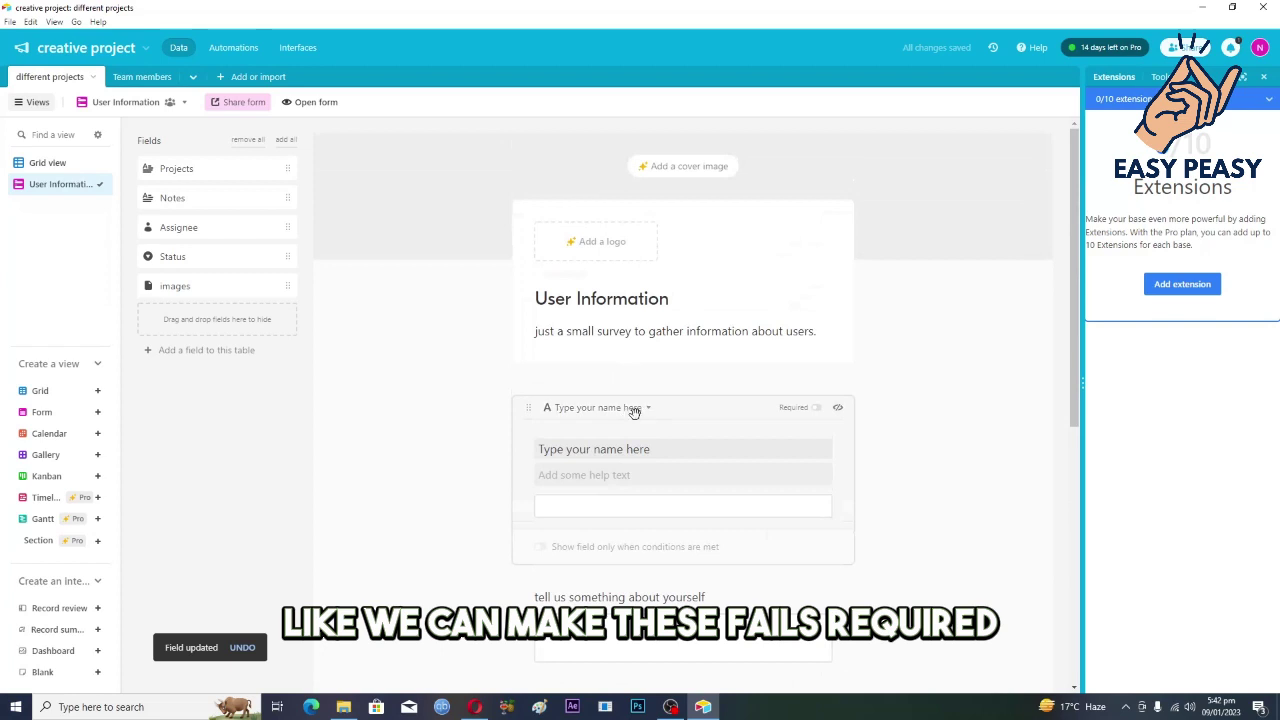
click(794, 412)
scroll(720, 470, down, 2)
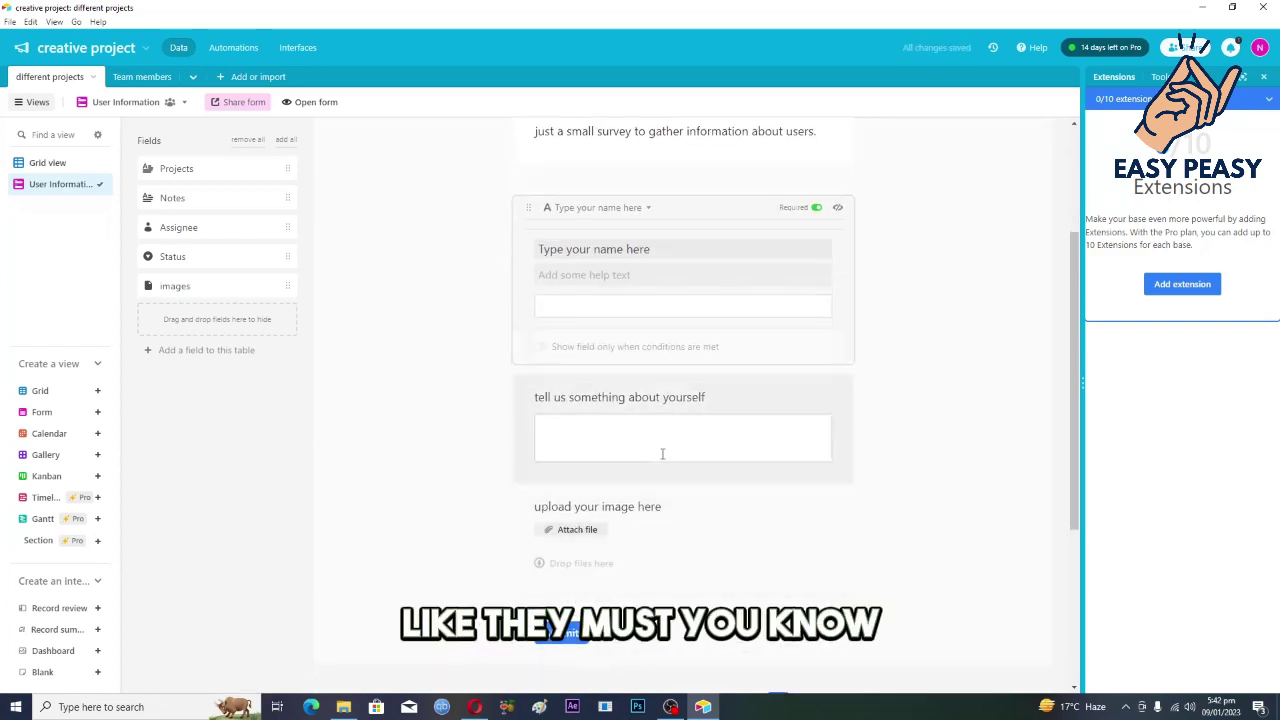
click(630, 397)
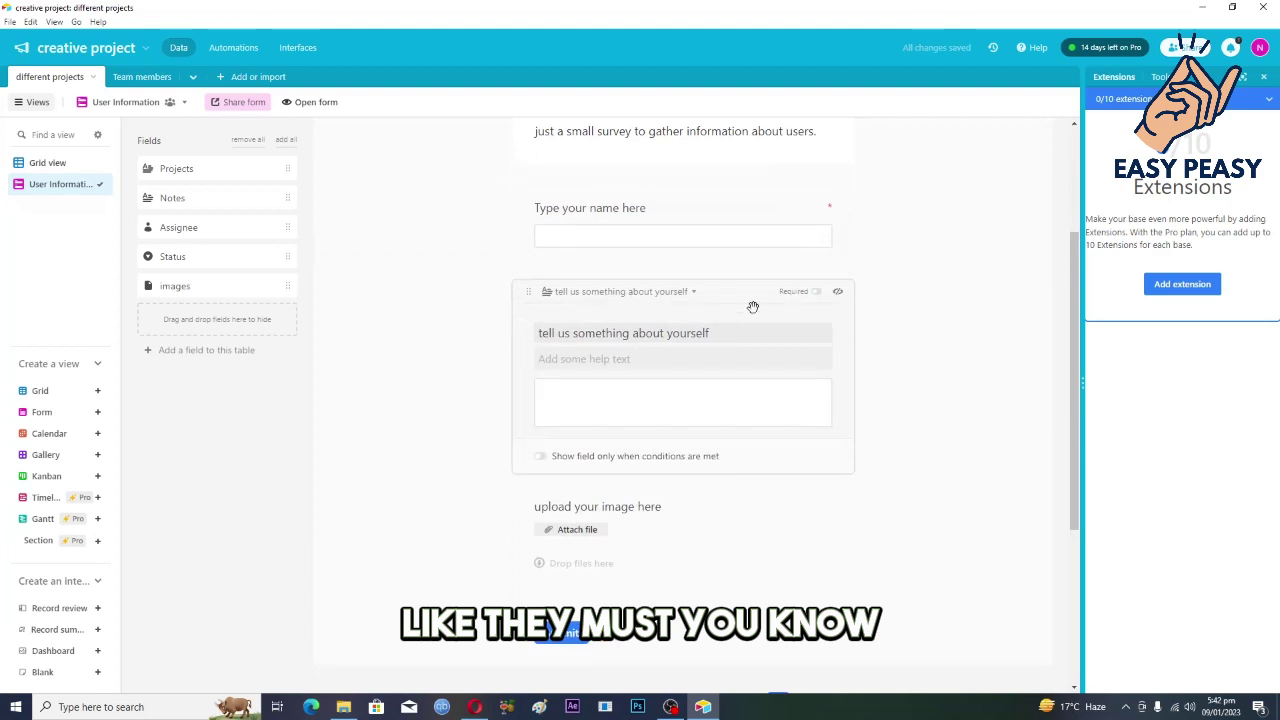
click(815, 291)
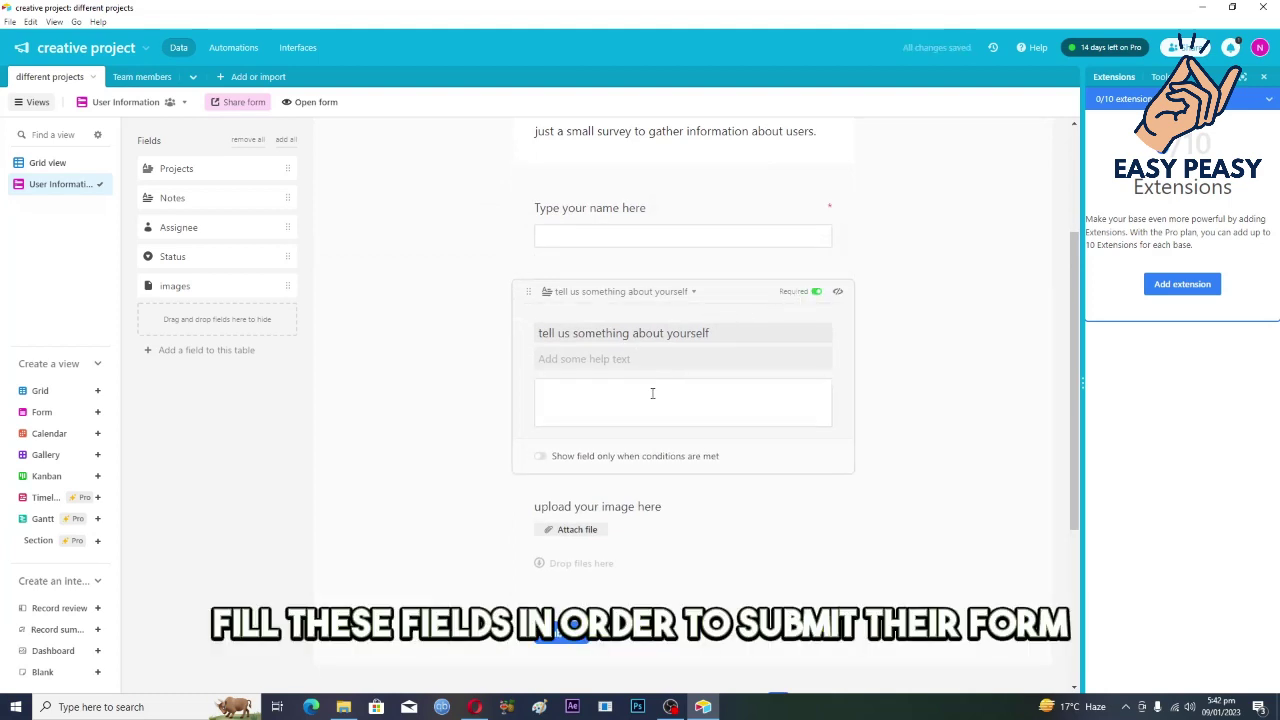
- Mark the 'upload your image here' question required as well
scroll(654, 430, down, 1)
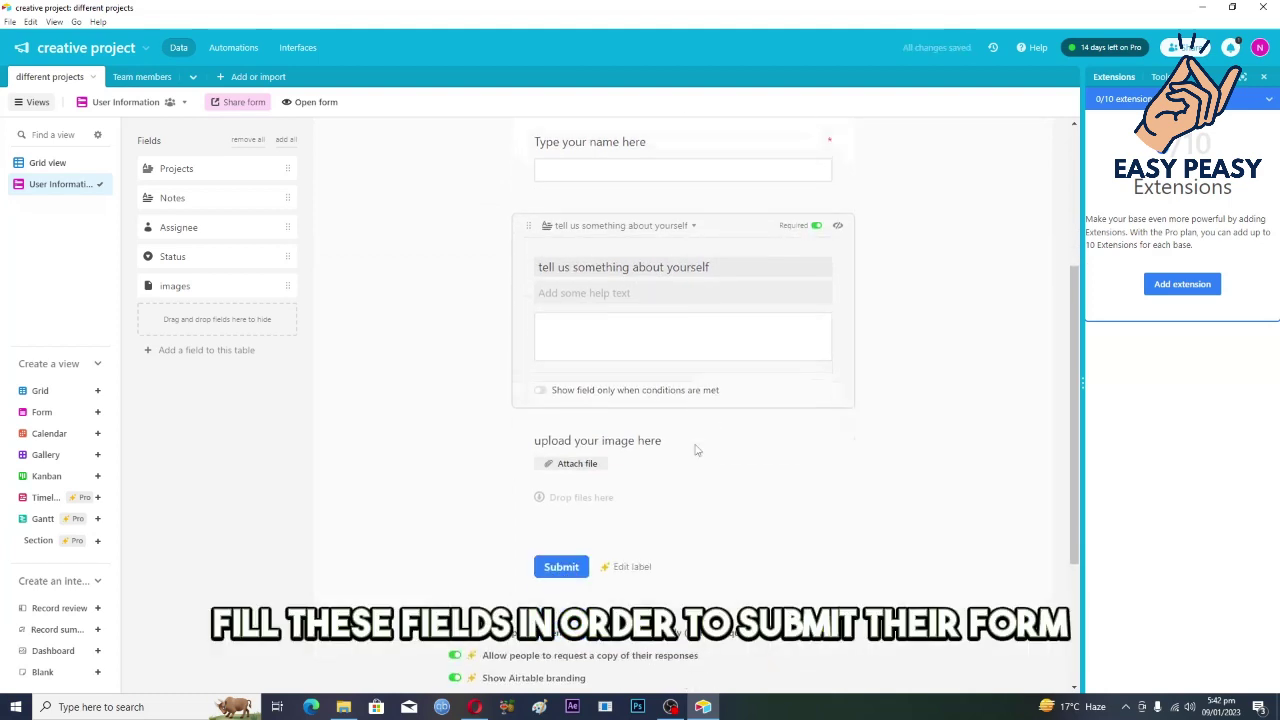
click(586, 455)
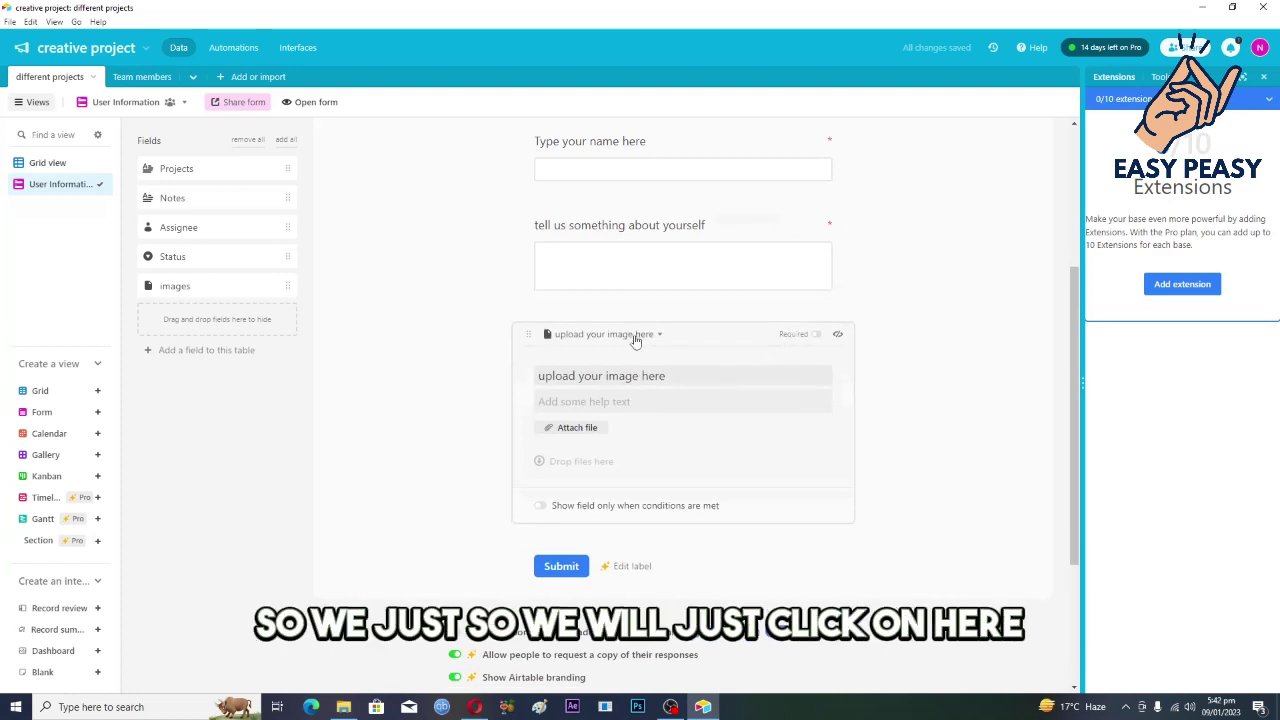
click(791, 338)
click(460, 417)
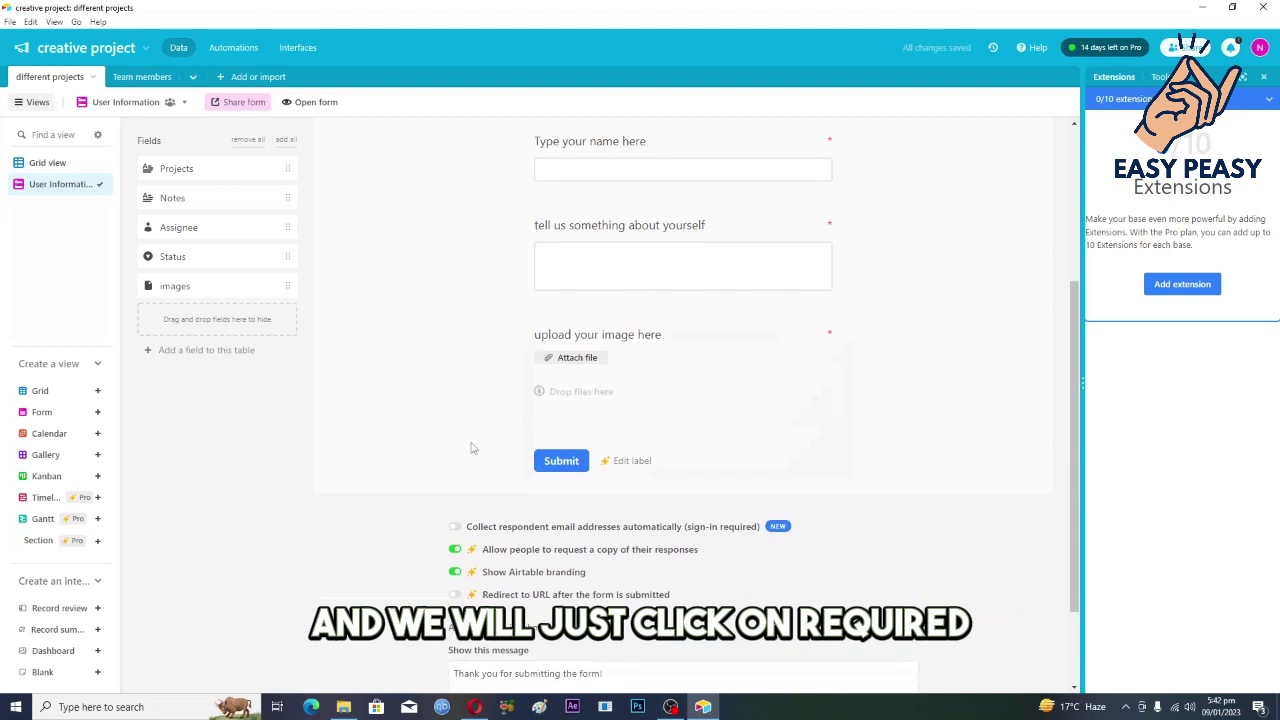
scroll(472, 447, up, 5)
scroll(474, 448, down, 2)
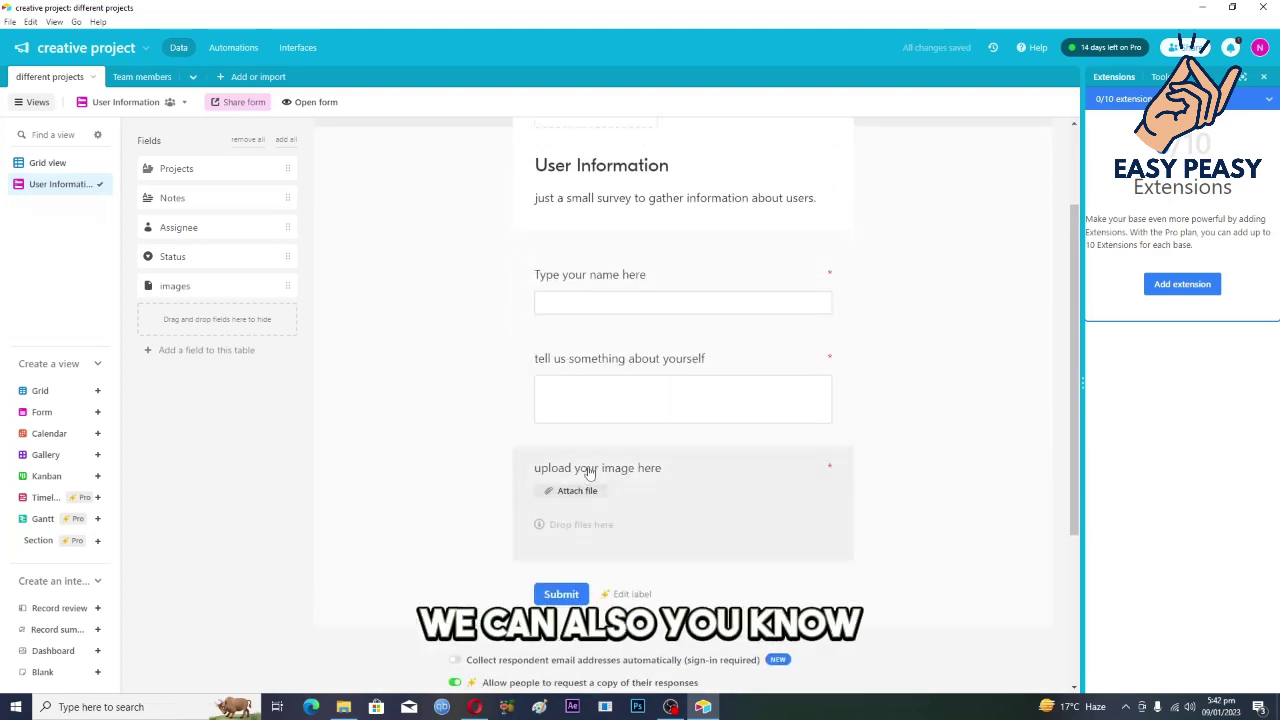
- Drag 'upload your image here' to the top of the form, above 'Type your name here'
drag(586, 472, 586, 241)
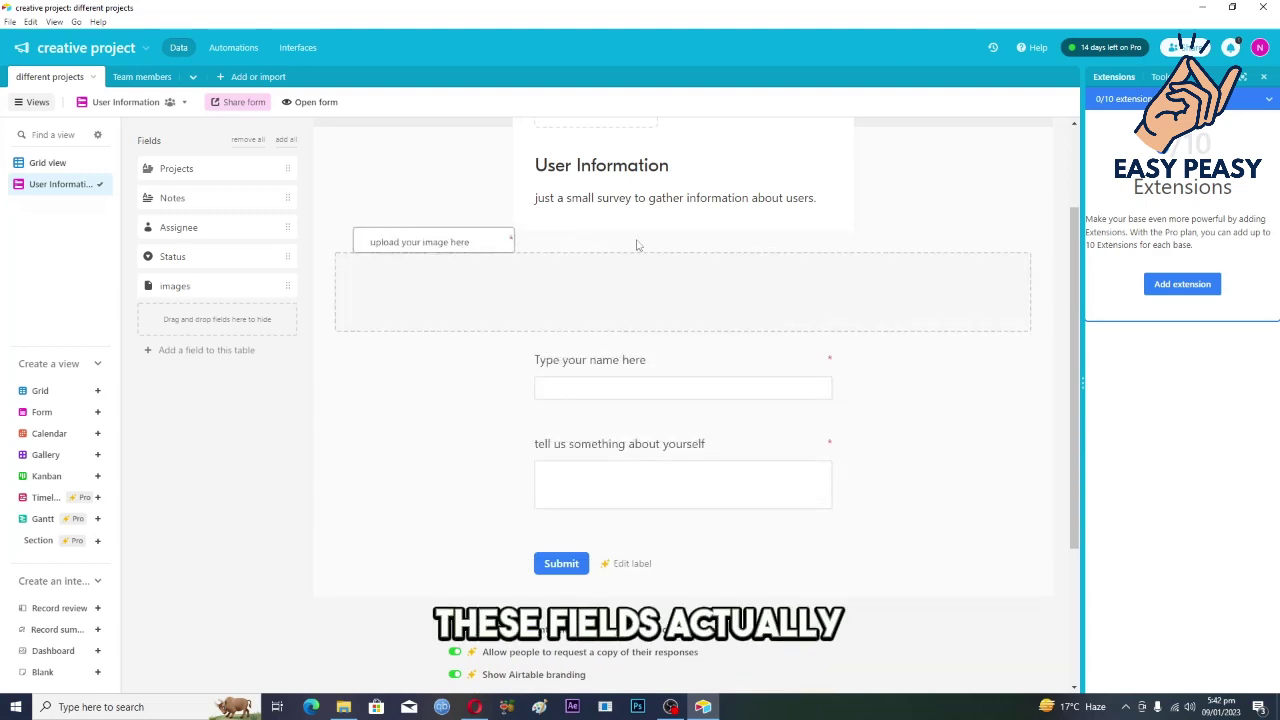
drag(586, 241, 760, 245)
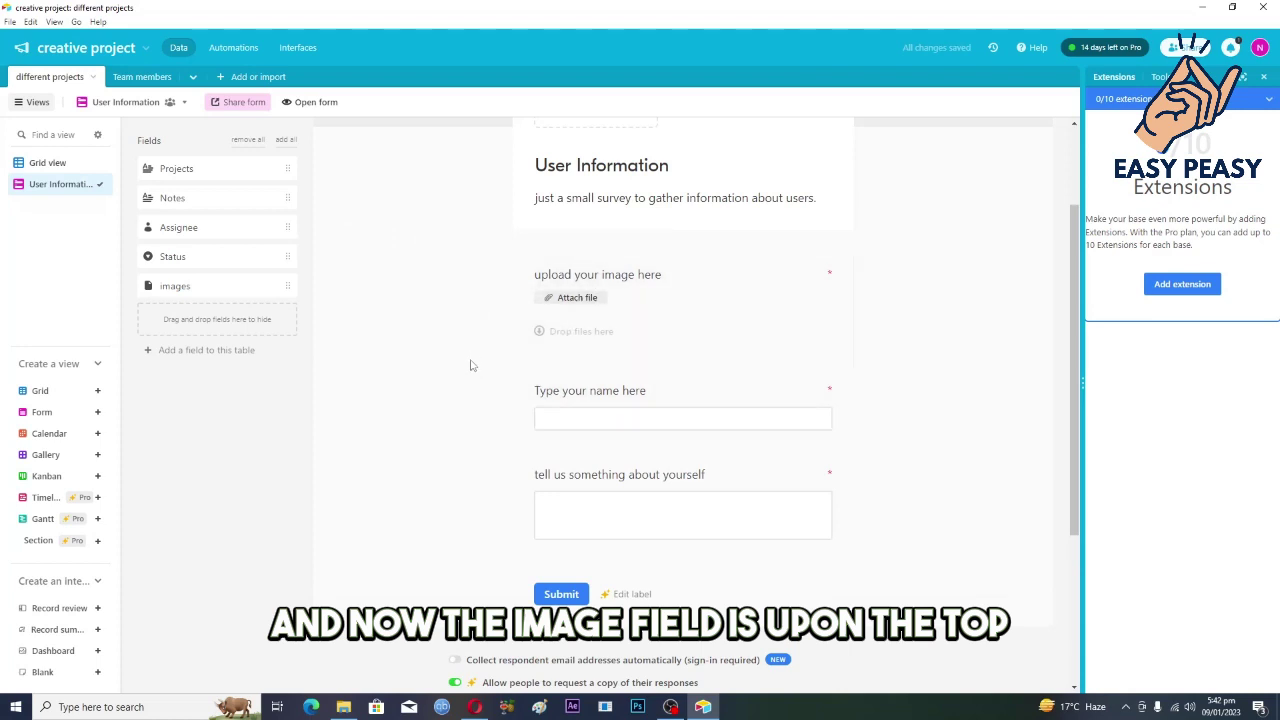
scroll(478, 498, up, 2)
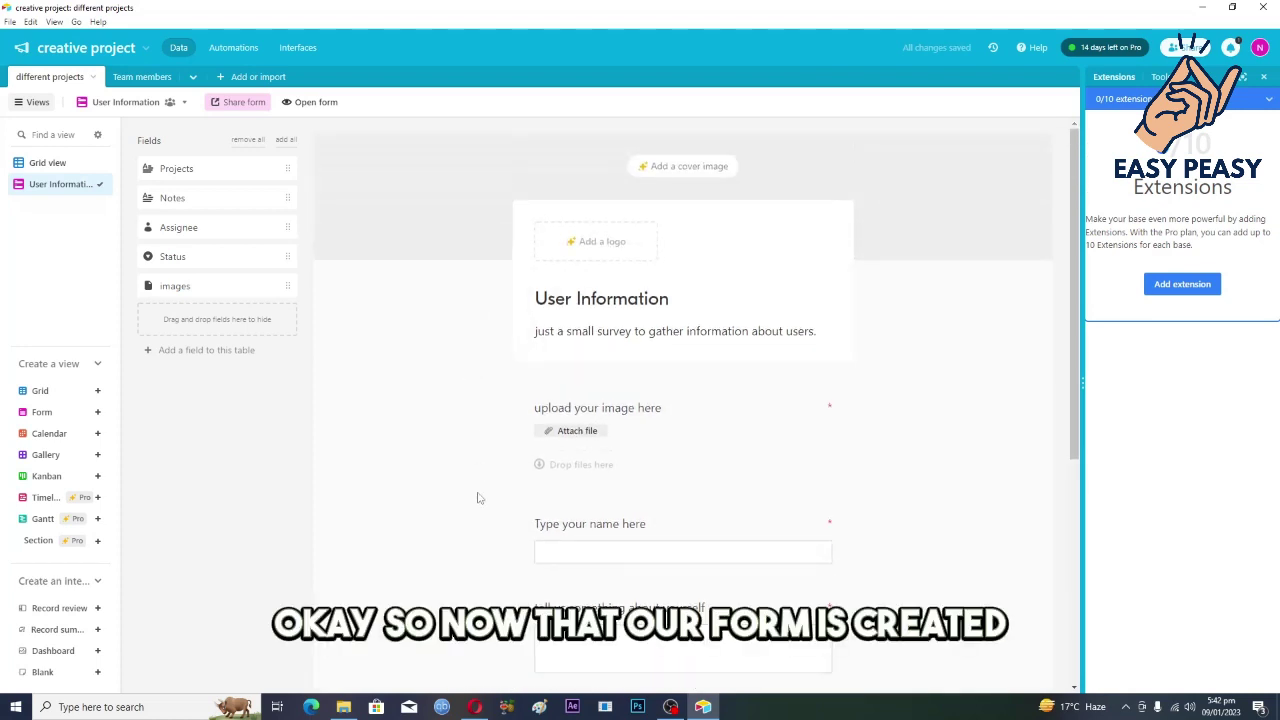
scroll(478, 498, down, 3)
scroll(478, 498, up, 3)
scroll(478, 498, down, 3)
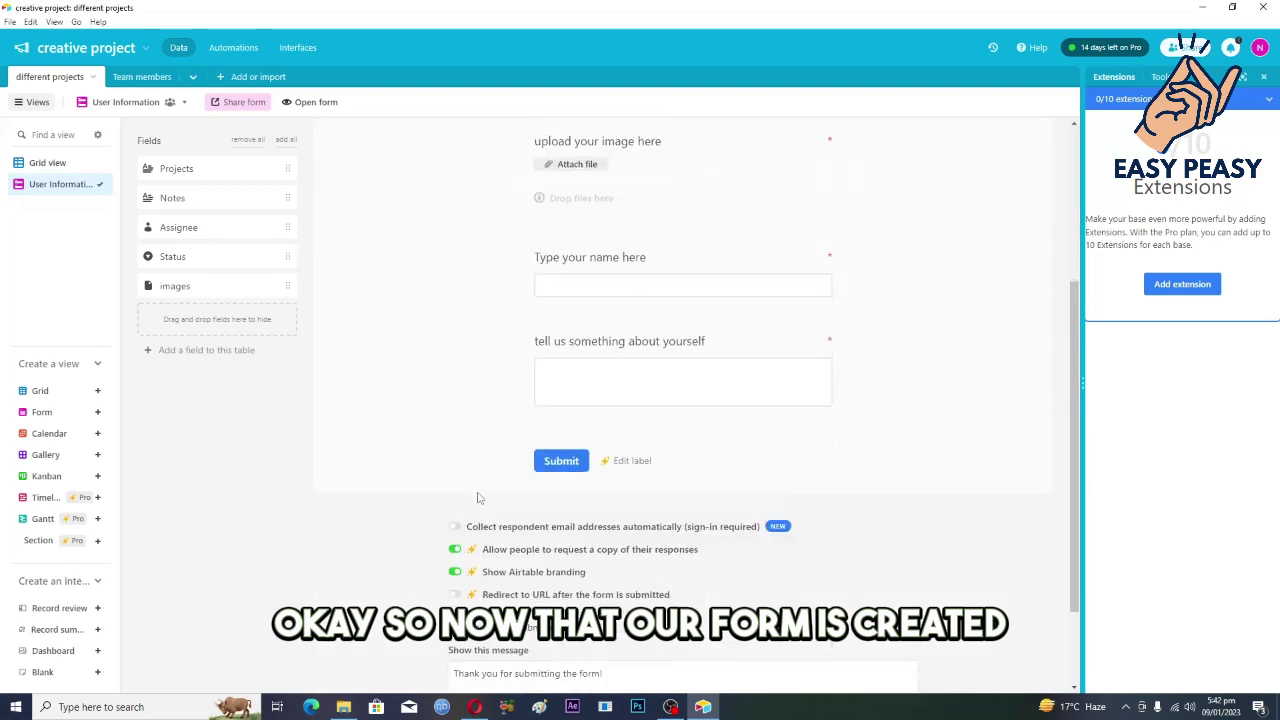
scroll(478, 498, up, 3)
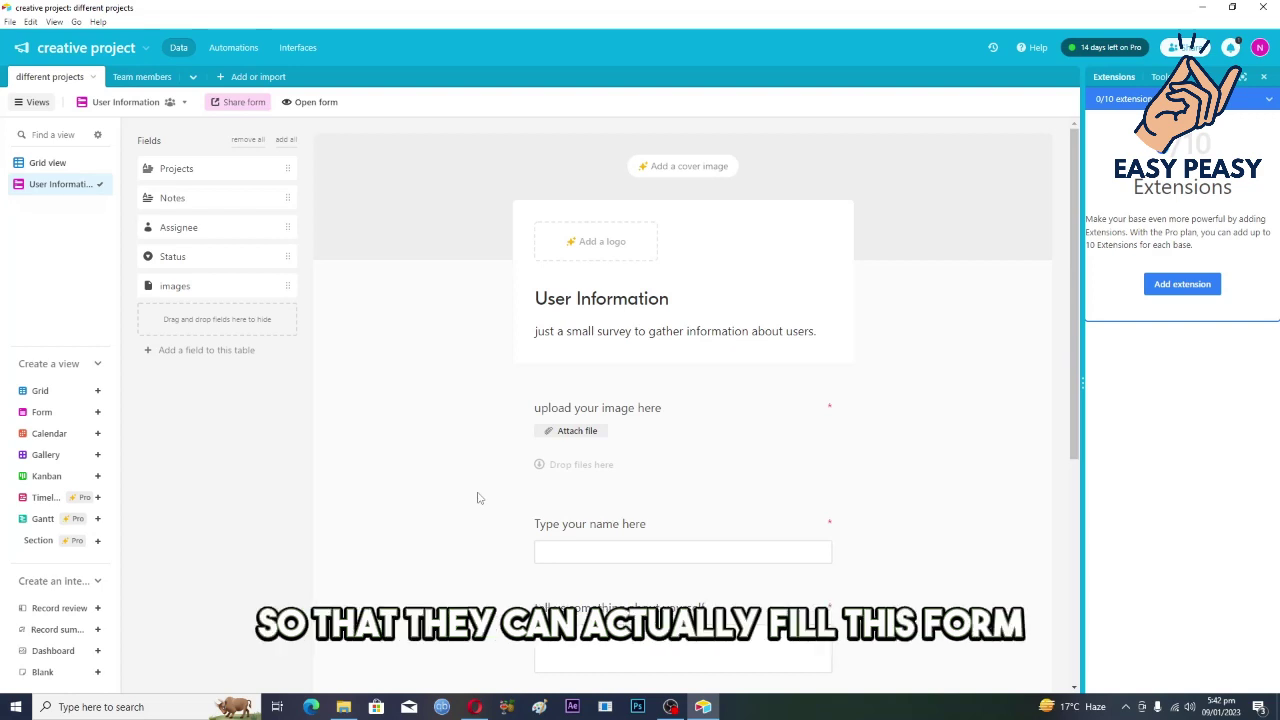
scroll(478, 498, down, 2)
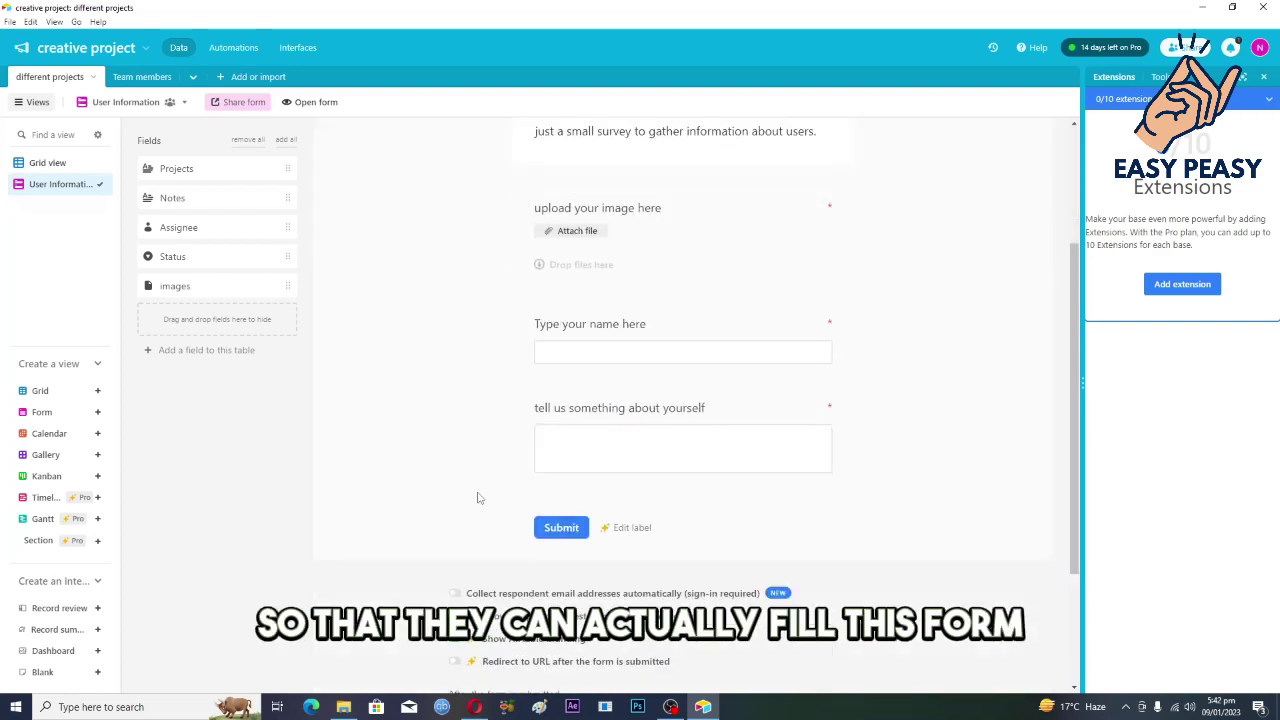
scroll(478, 498, up, 2)
scroll(478, 498, down, 3)
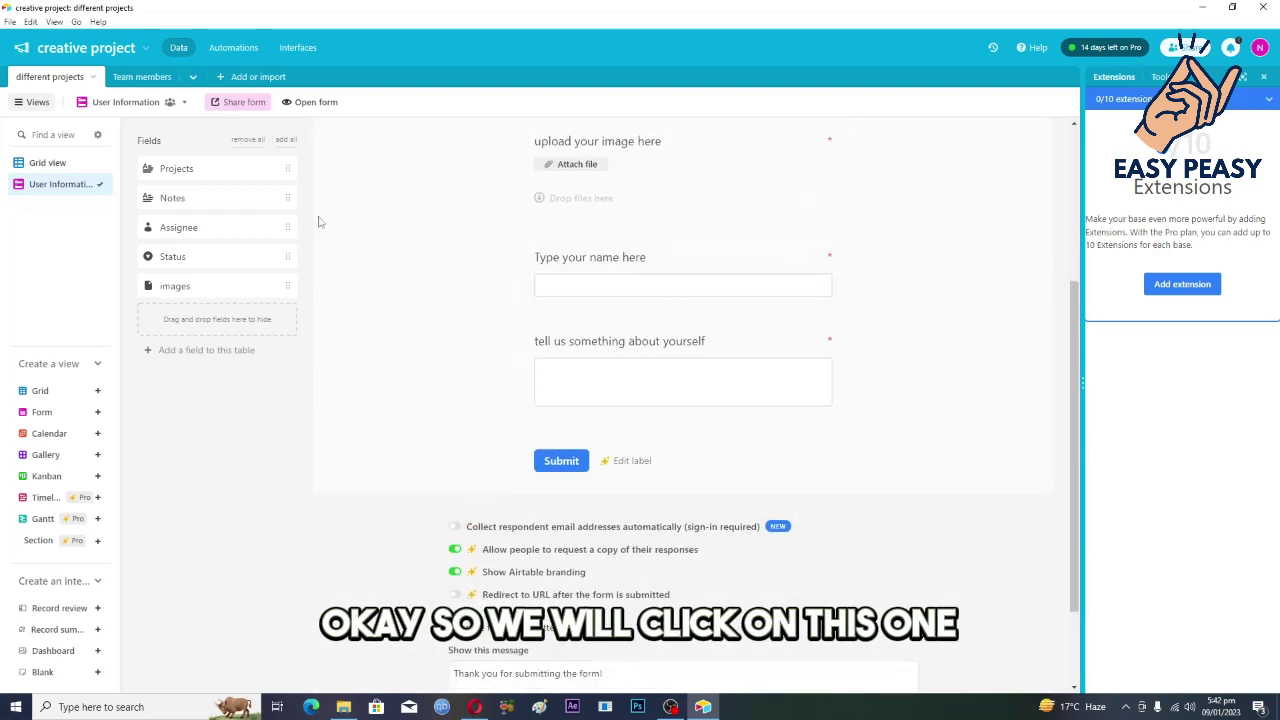
click(242, 104)
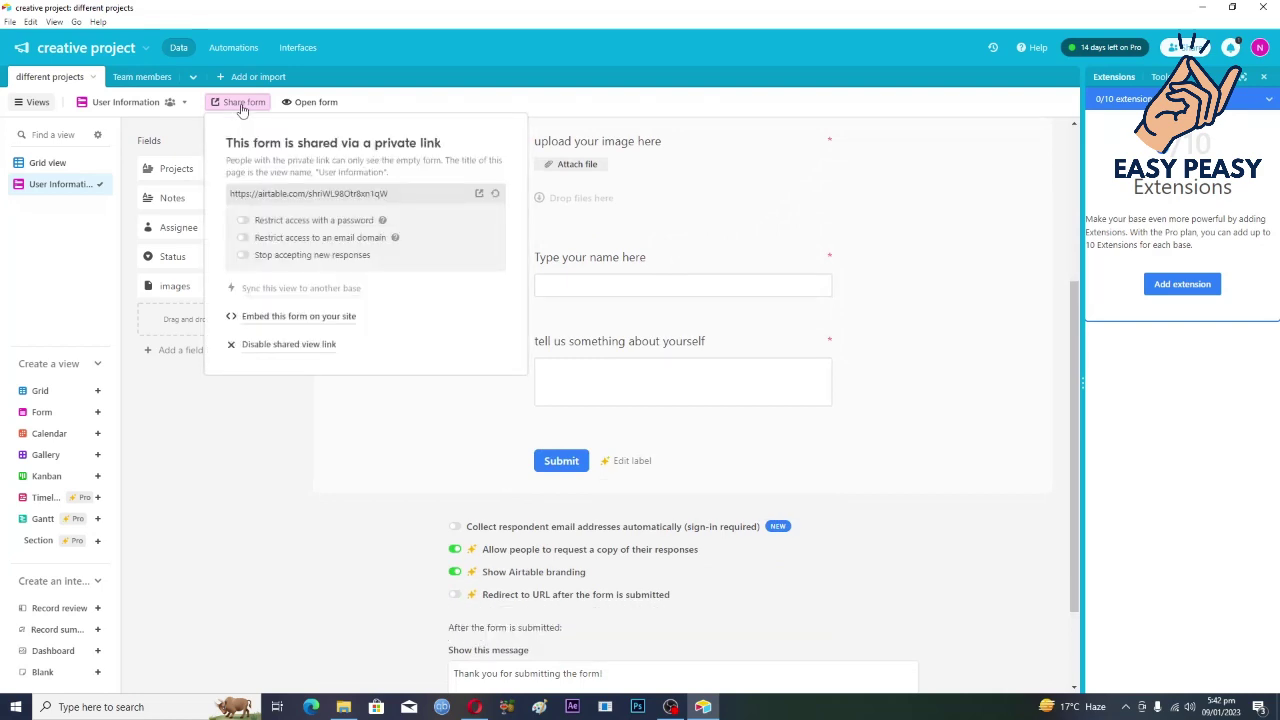
drag(230, 193, 414, 194)
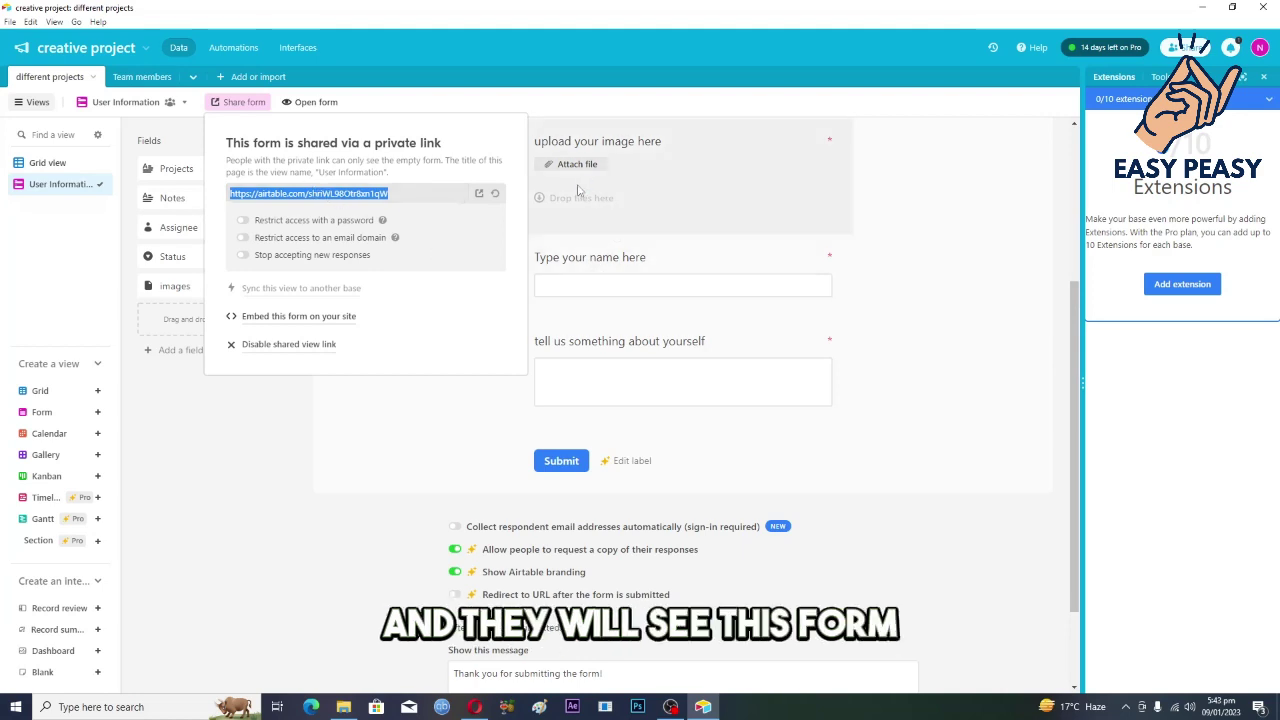
click(370, 394)
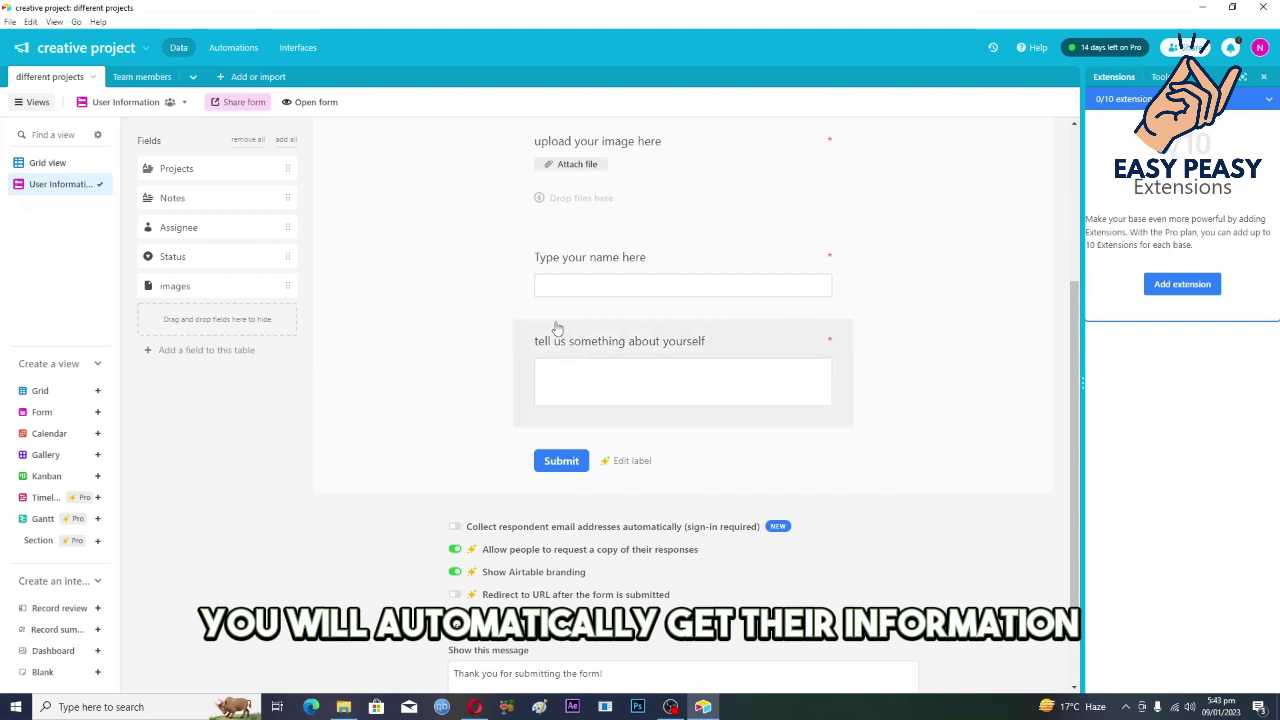
click(45, 164)
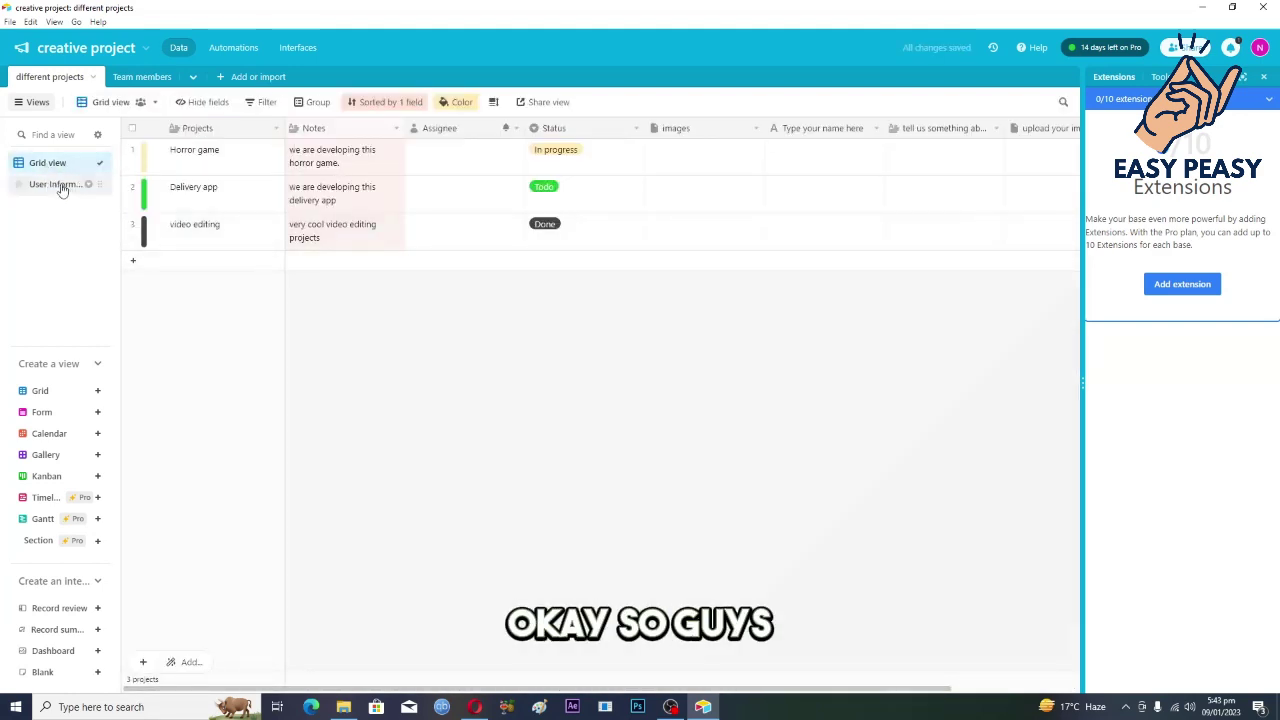
click(57, 184)
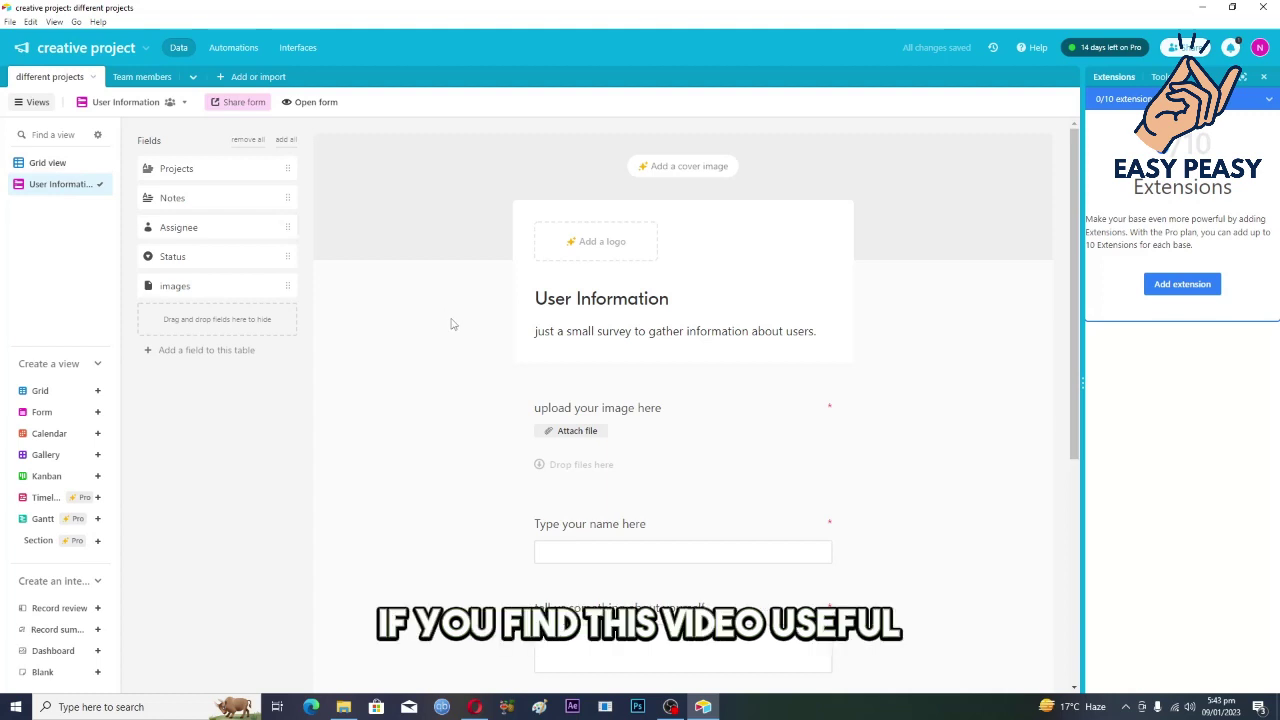